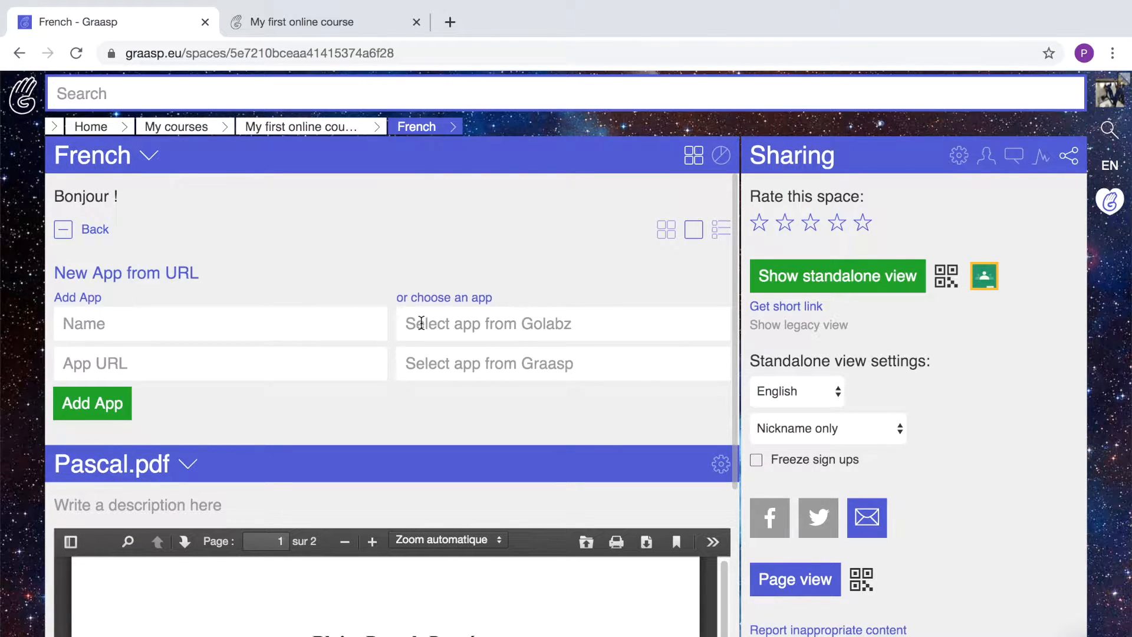
# Browse the Graasp and Golabz app lists without adding any app.
pyautogui.click(414, 363)
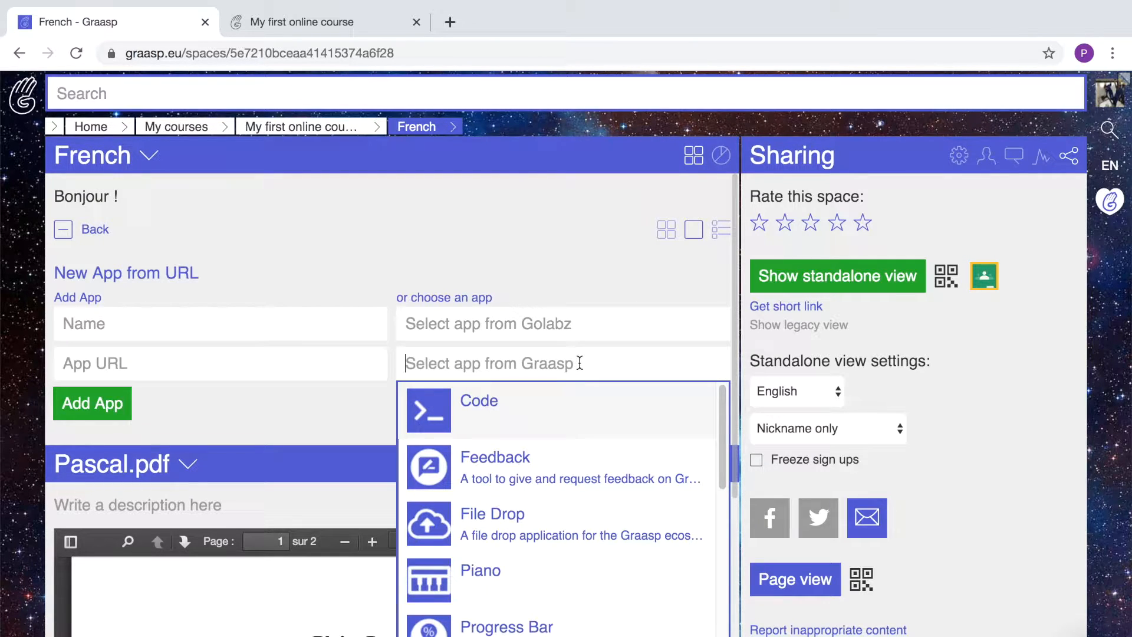
pyautogui.click(464, 321)
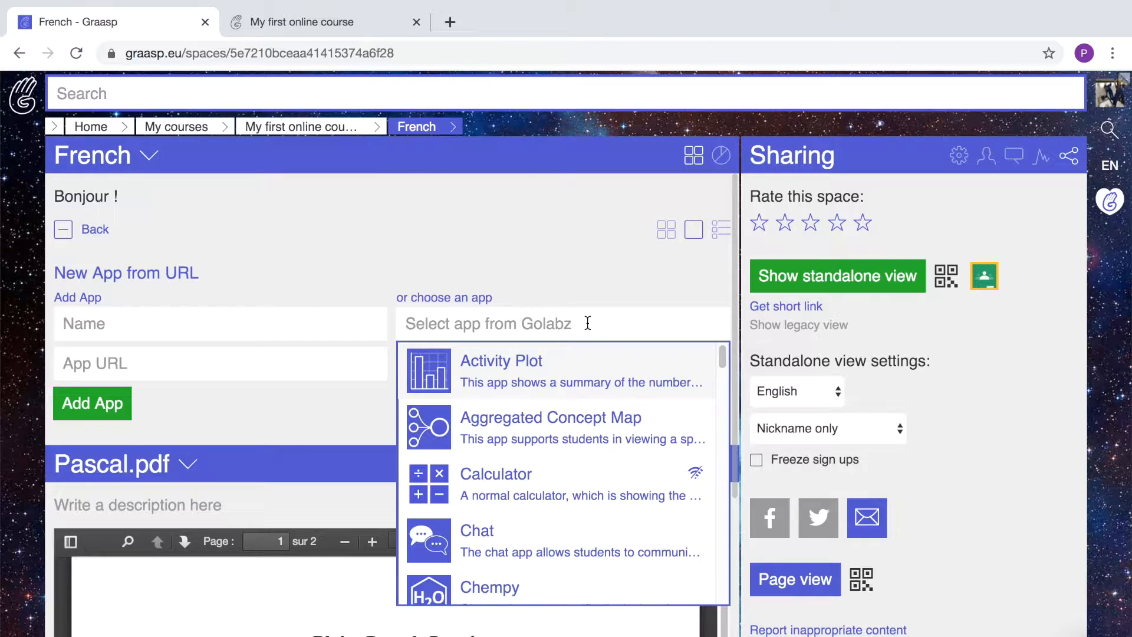
pyautogui.click(333, 408)
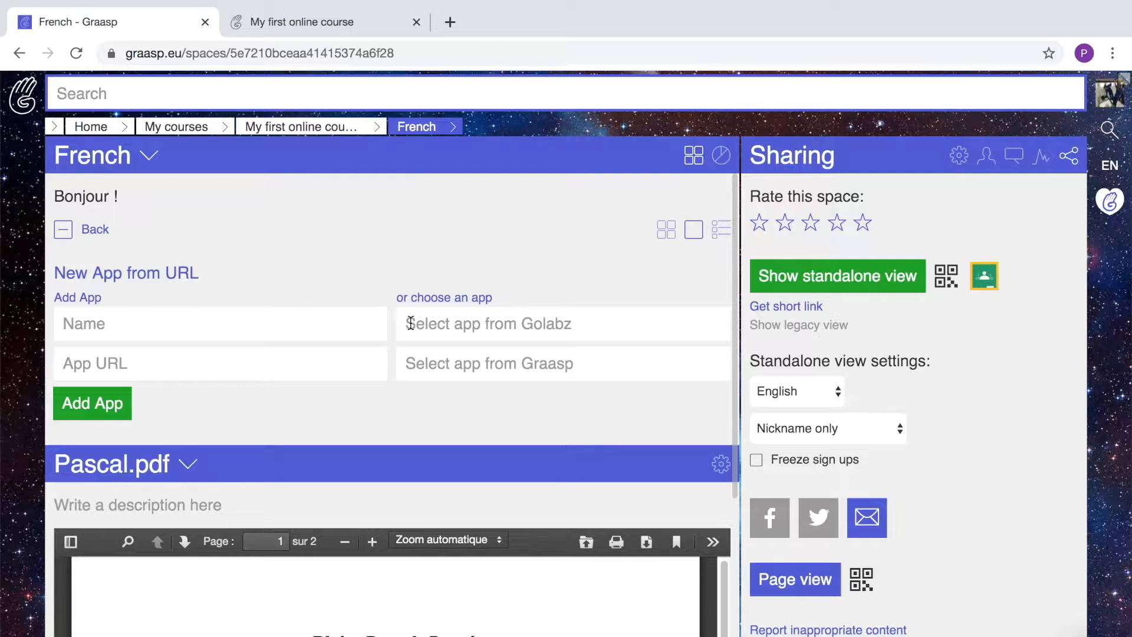
# Add a Text Input app described '- How do you feel about infinity ?' to the French space.
pyautogui.click(425, 363)
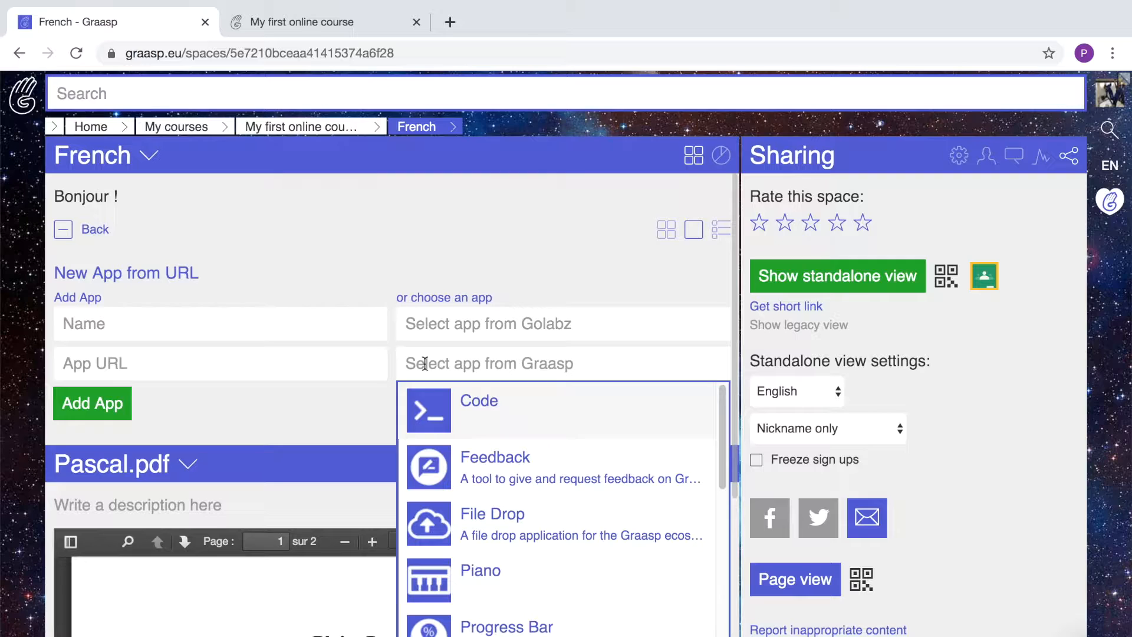
pyautogui.scroll(-5, 471, 472)
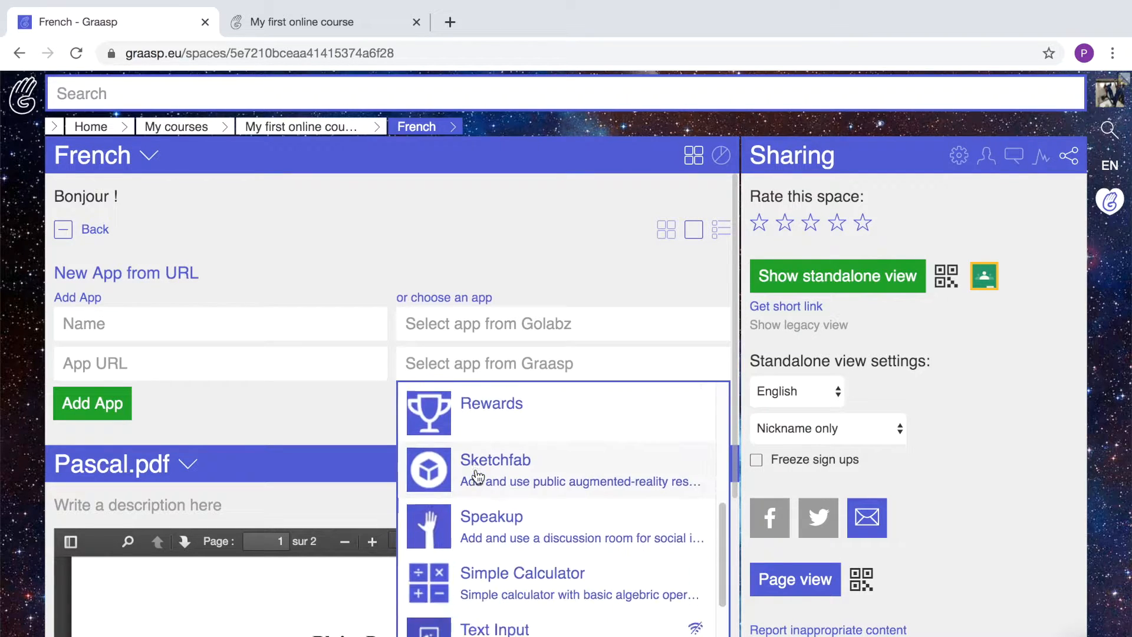
pyautogui.scroll(-3, 478, 476)
pyautogui.click(480, 495)
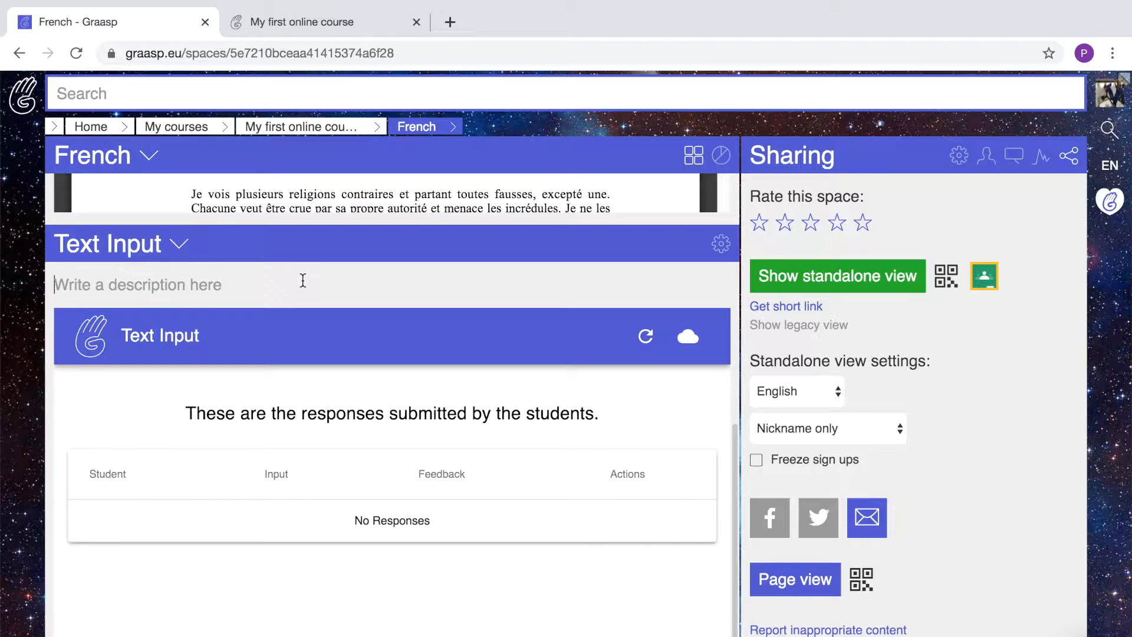
pyautogui.click(303, 280)
pyautogui.write('- How ')
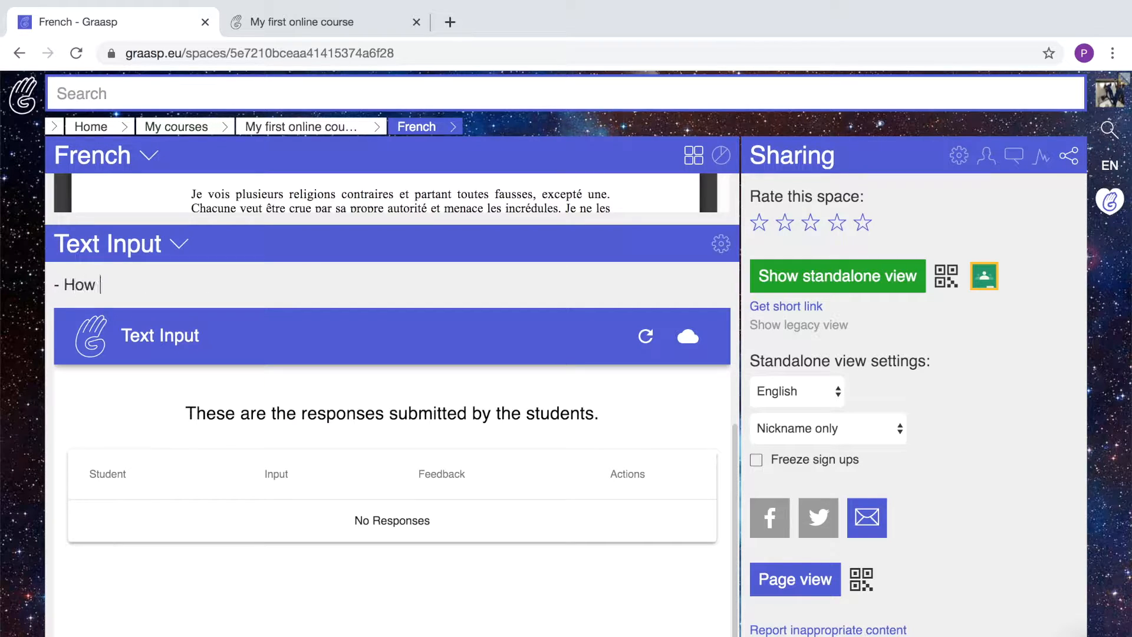
pyautogui.write('do you feel about infinity ?')
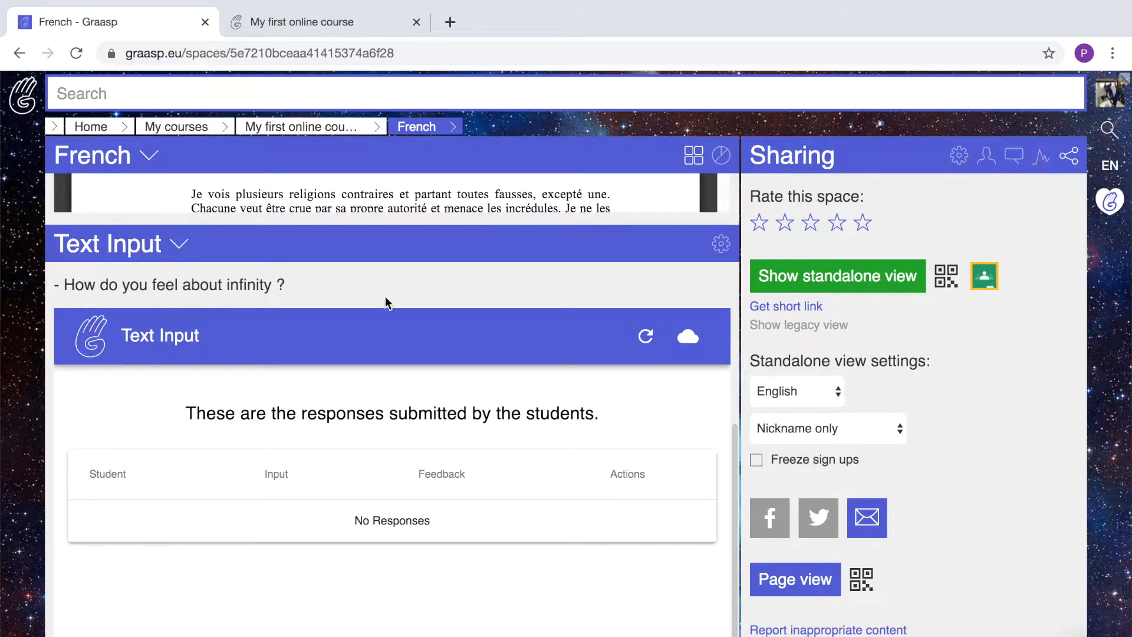
pyautogui.click(329, 25)
# Reload the student view and answer the infinity question with 'Pretty small !'.
pyautogui.click(506, 53)
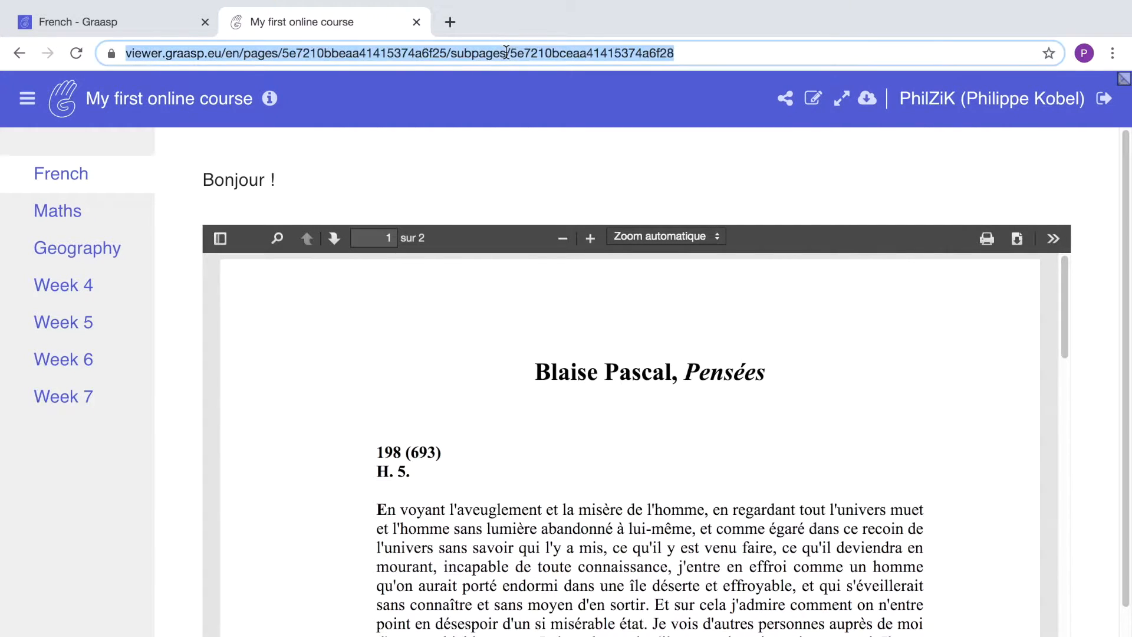
pyautogui.press('Return')
pyautogui.click(279, 508)
pyautogui.write('Pretty small !')
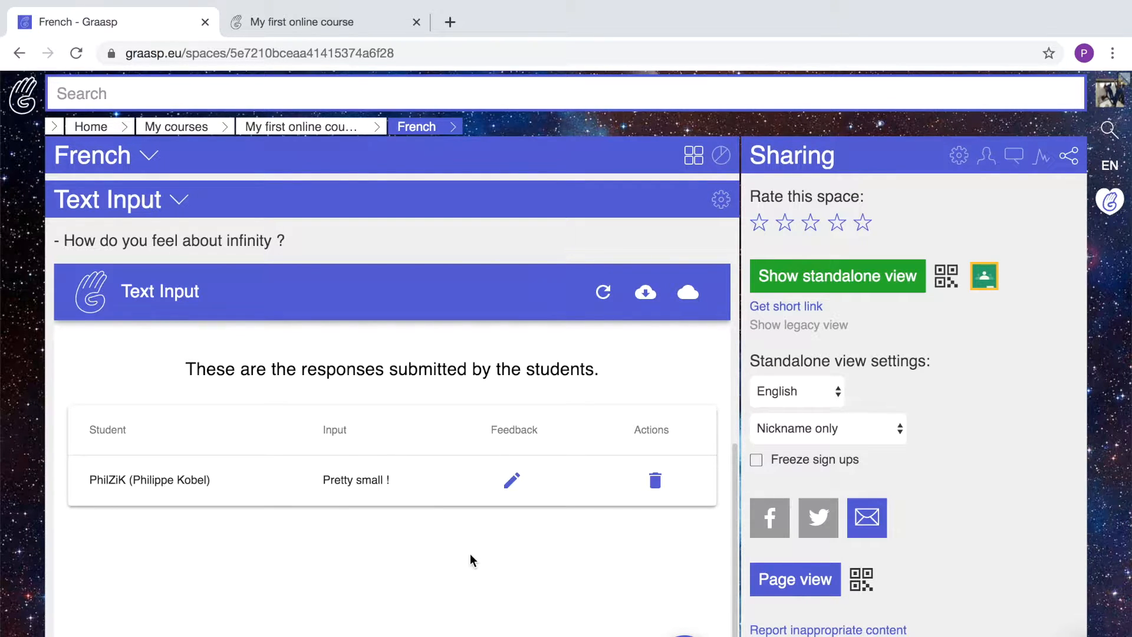
# Send pasted feedback about the infinitely large and infinitely small on the student's answer.
pyautogui.click(513, 485)
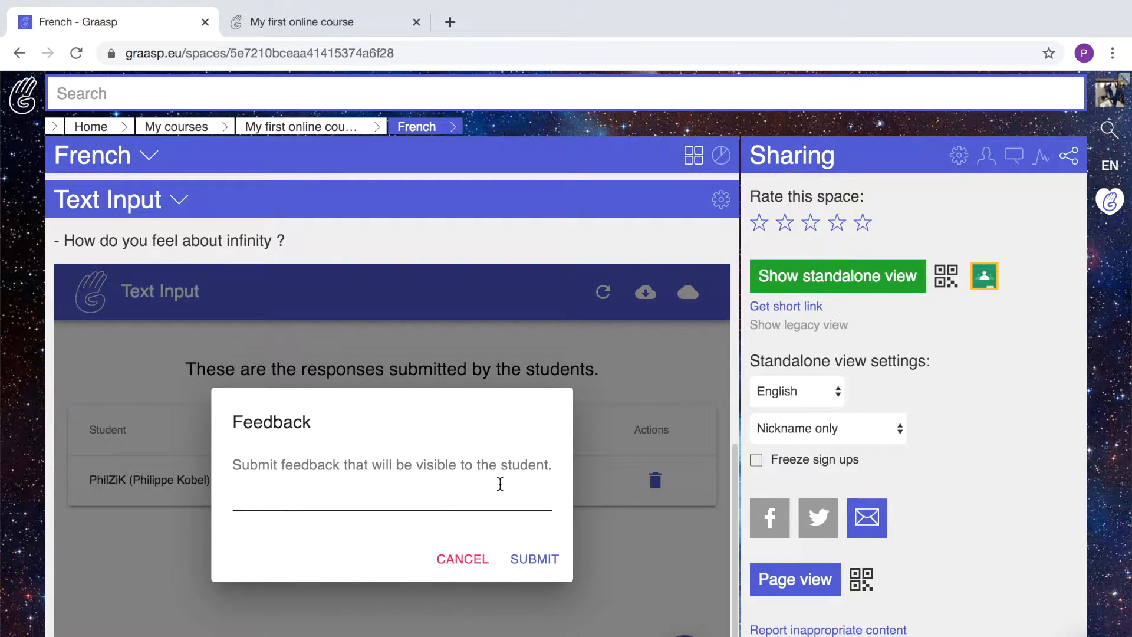
pyautogui.click(412, 496)
pyautogui.write('Please precise : about the infinitely large AND the infinitely small...')
pyautogui.click(554, 565)
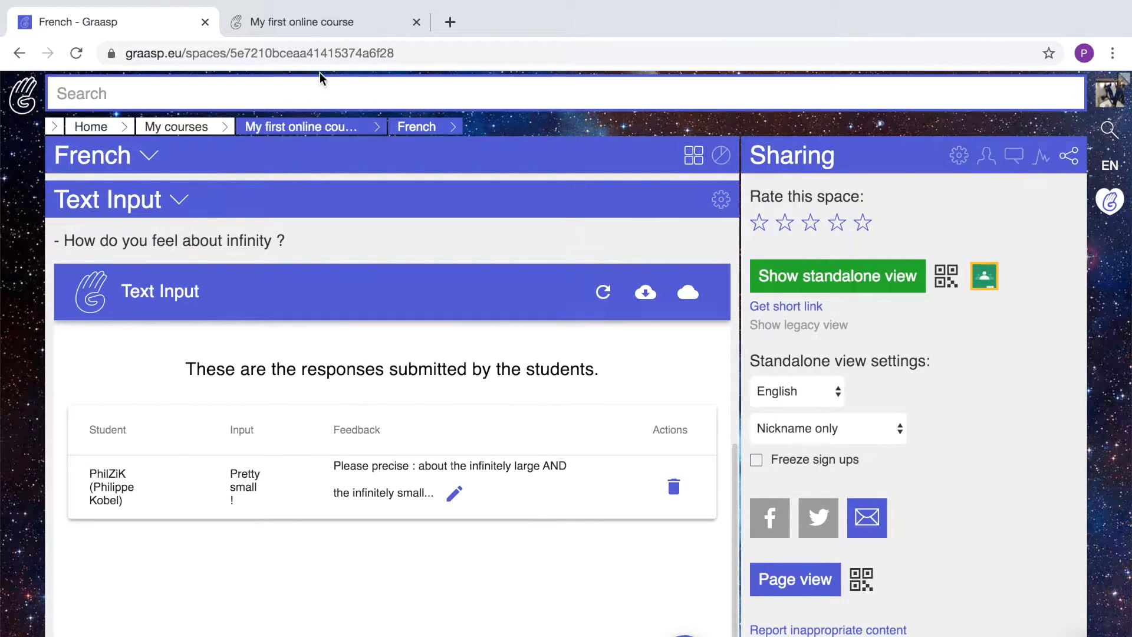
# Reload the student view to check that the feedback appears.
pyautogui.click(323, 24)
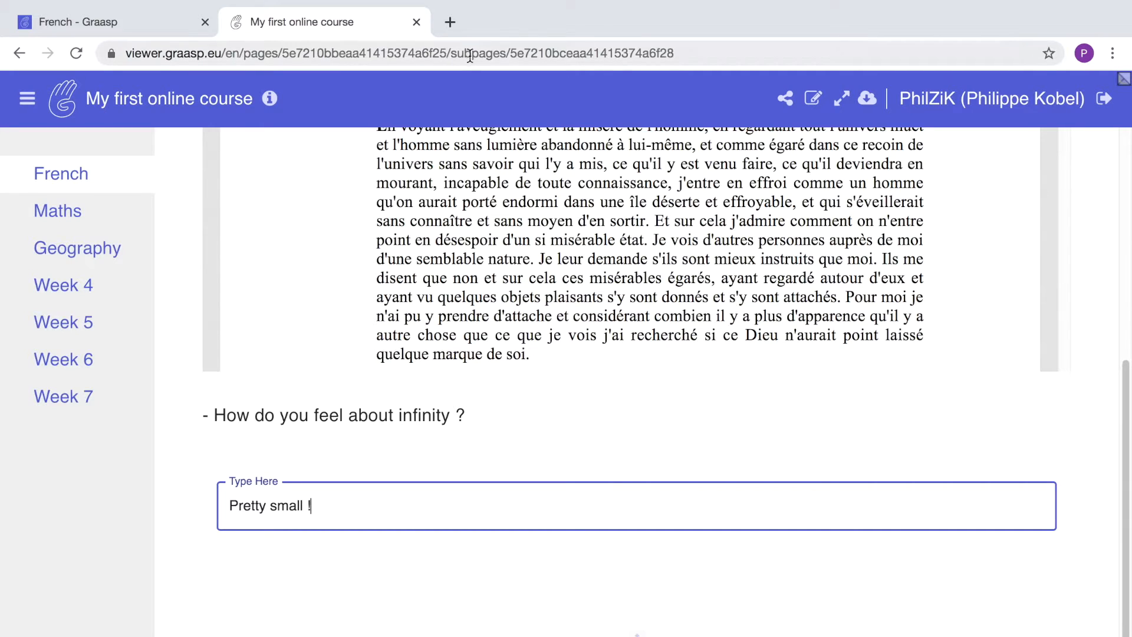
pyautogui.click(470, 53)
pyautogui.press('Return')
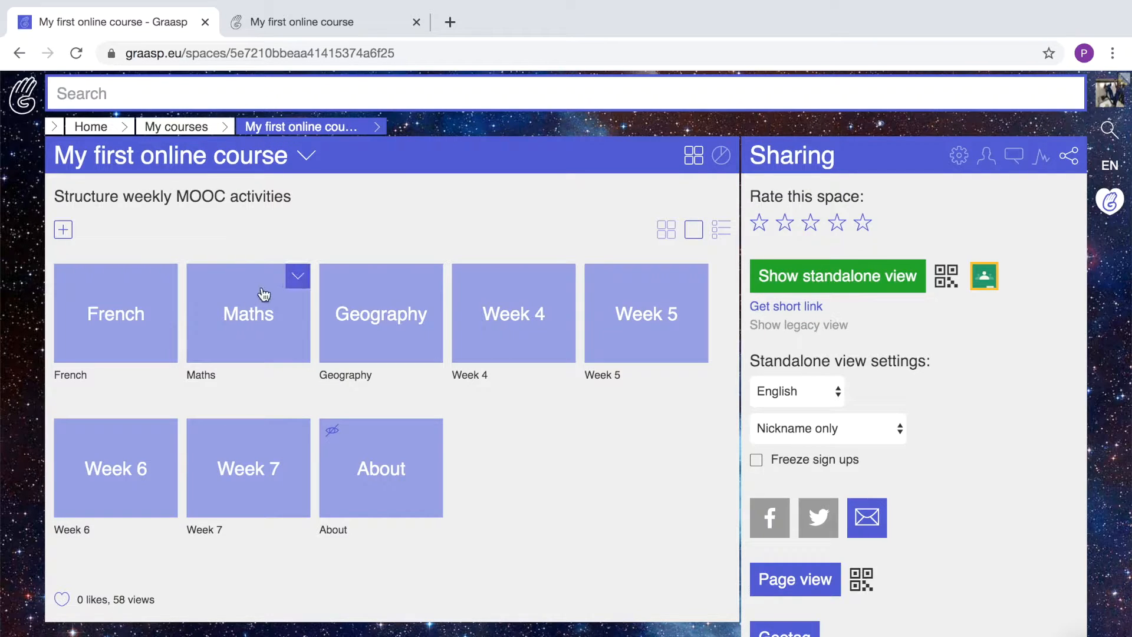
# Add a File Drop app to Maths described 'Please drop your Excel graph here !'.
pyautogui.click(254, 329)
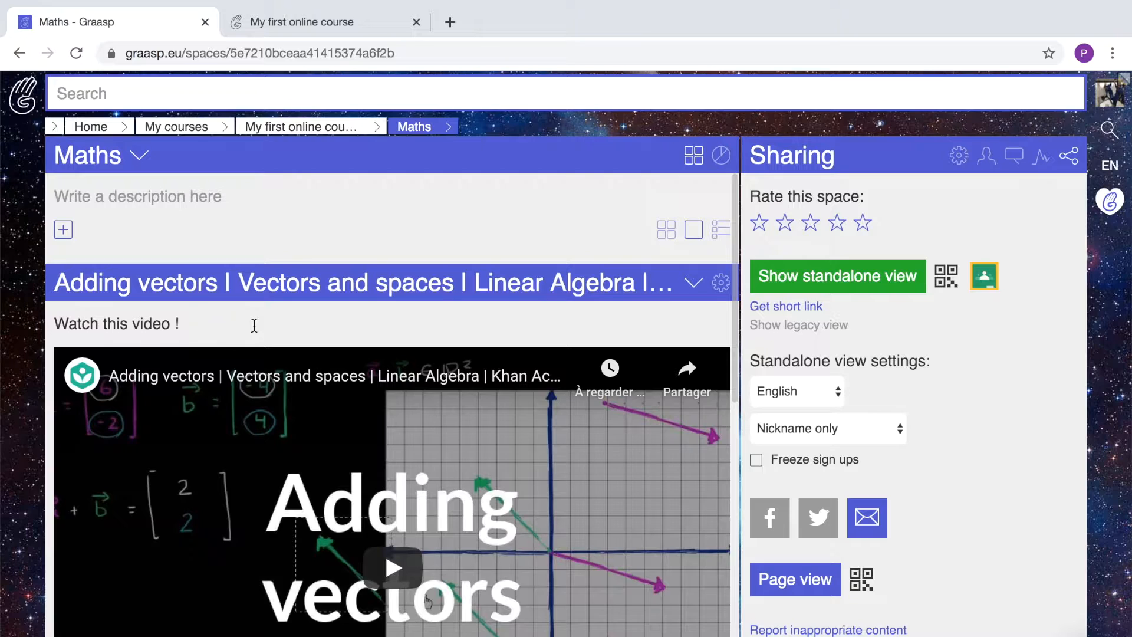
pyautogui.click(64, 230)
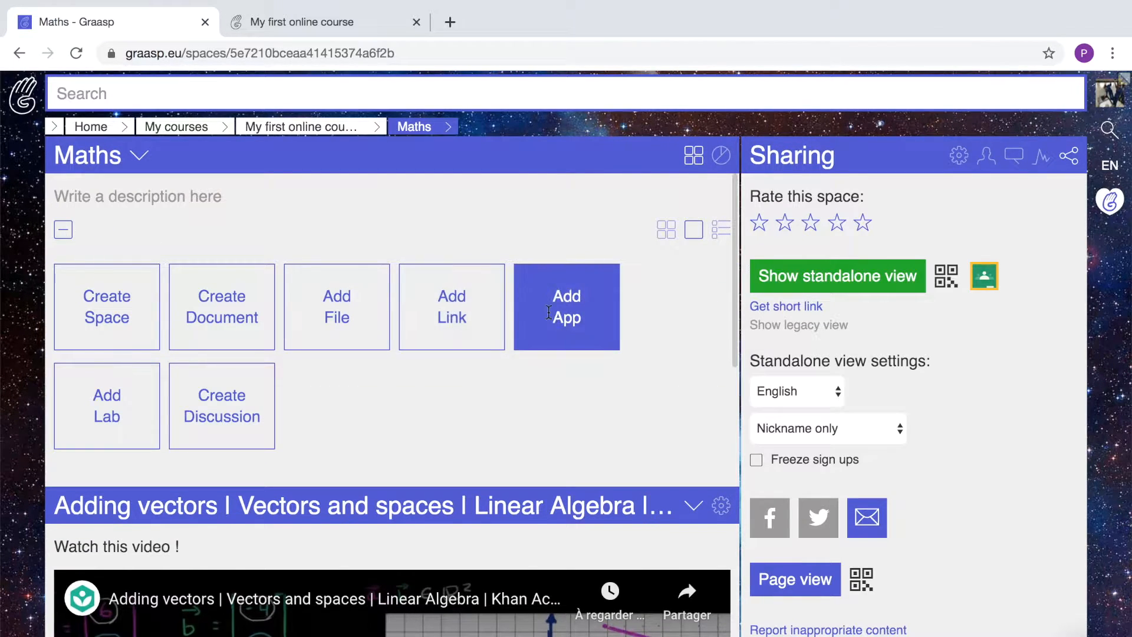
pyautogui.click(549, 312)
pyautogui.click(477, 360)
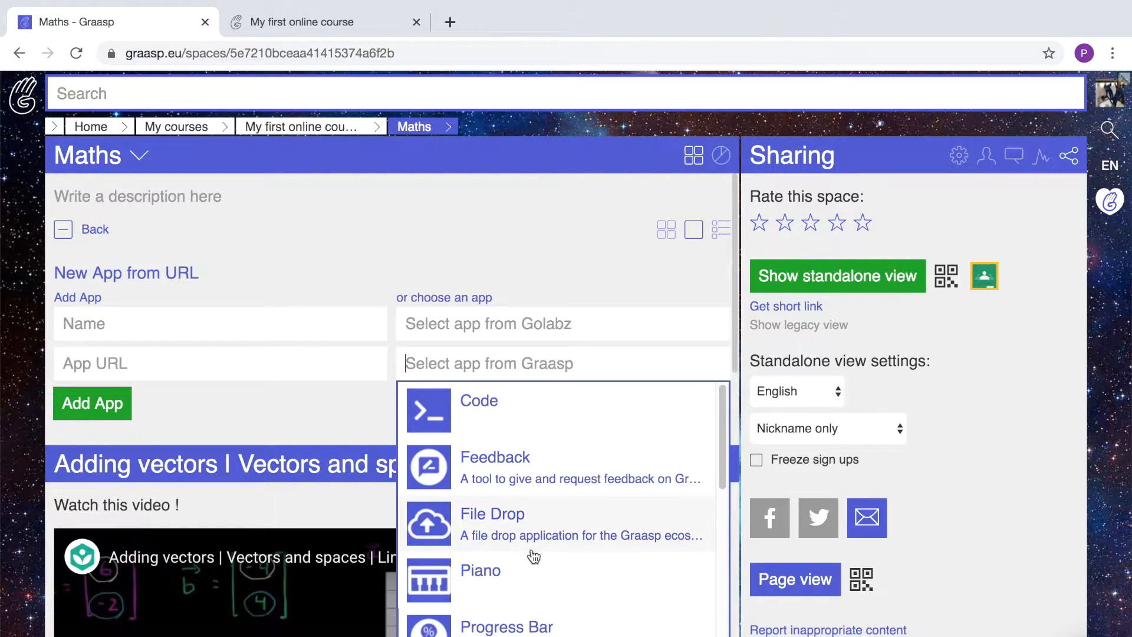
pyautogui.click(483, 522)
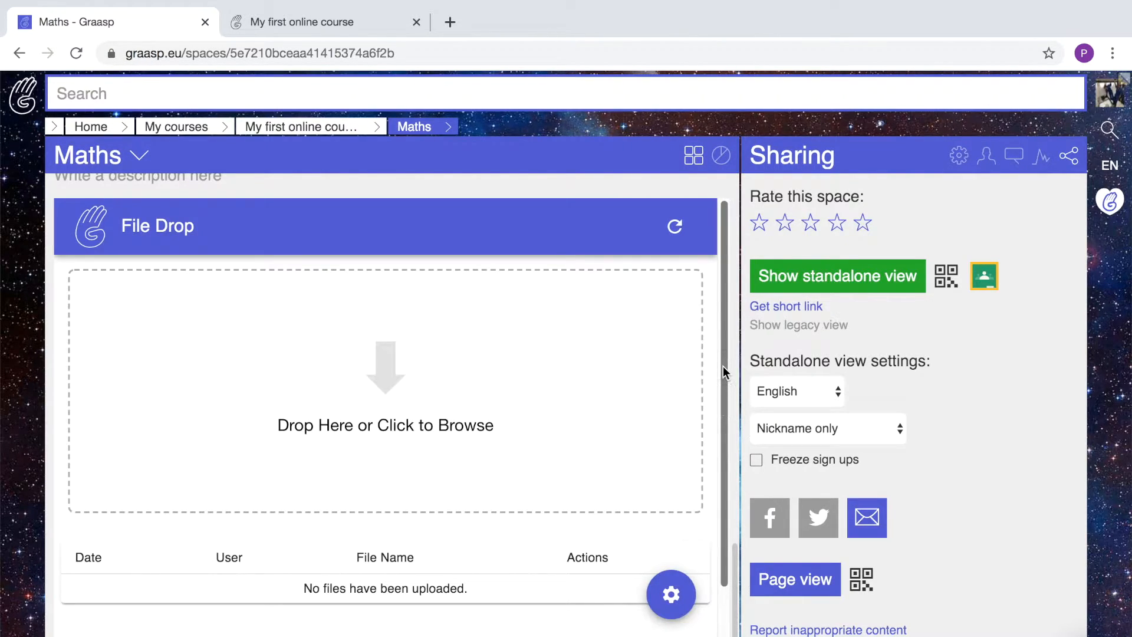
pyautogui.moveTo(735, 572); pyautogui.dragTo(733, 486)
pyautogui.click(504, 445)
pyautogui.write('Please drop your Excel graph here !')
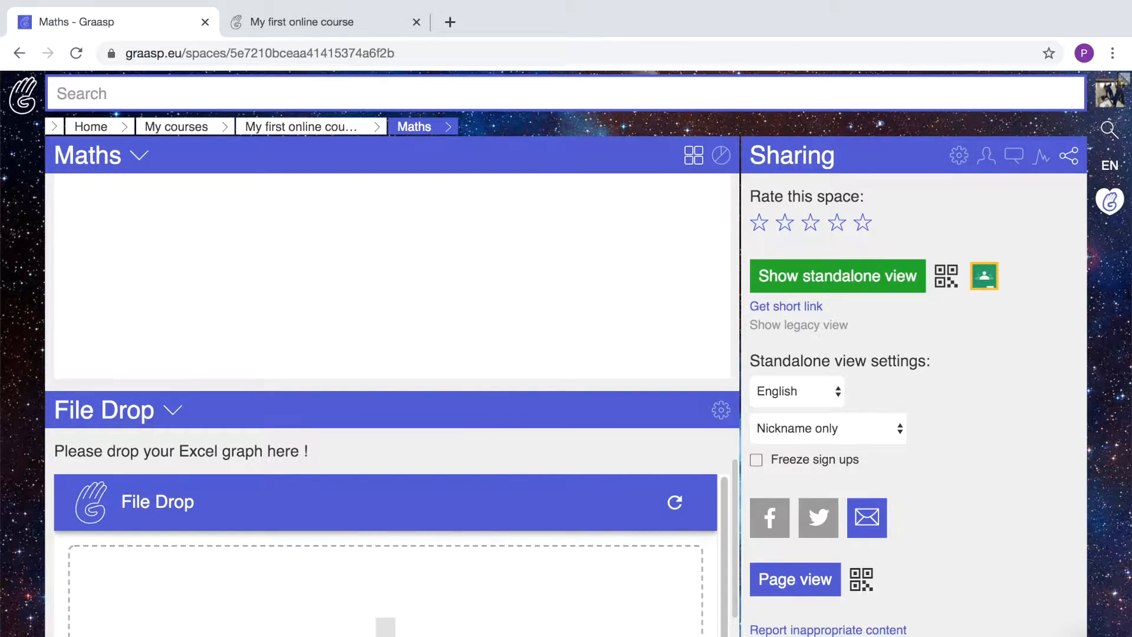
# In the student view, open the Maths File Drop zone's file chooser.
pyautogui.click(371, 24)
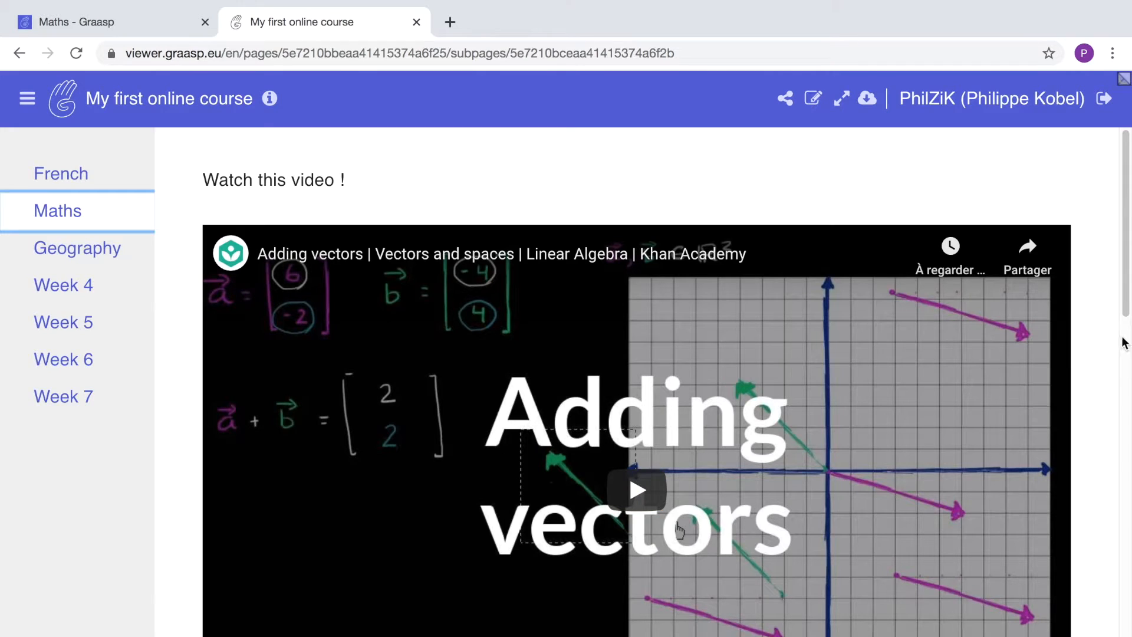
pyautogui.moveTo(1124, 258); pyautogui.dragTo(1120, 601)
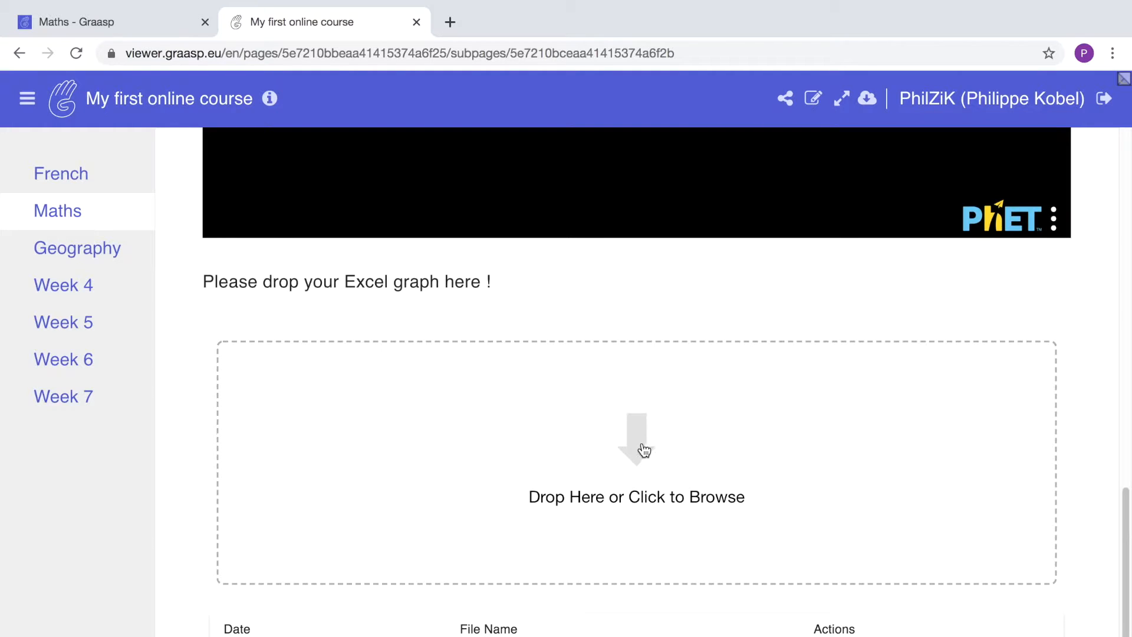
pyautogui.click(643, 452)
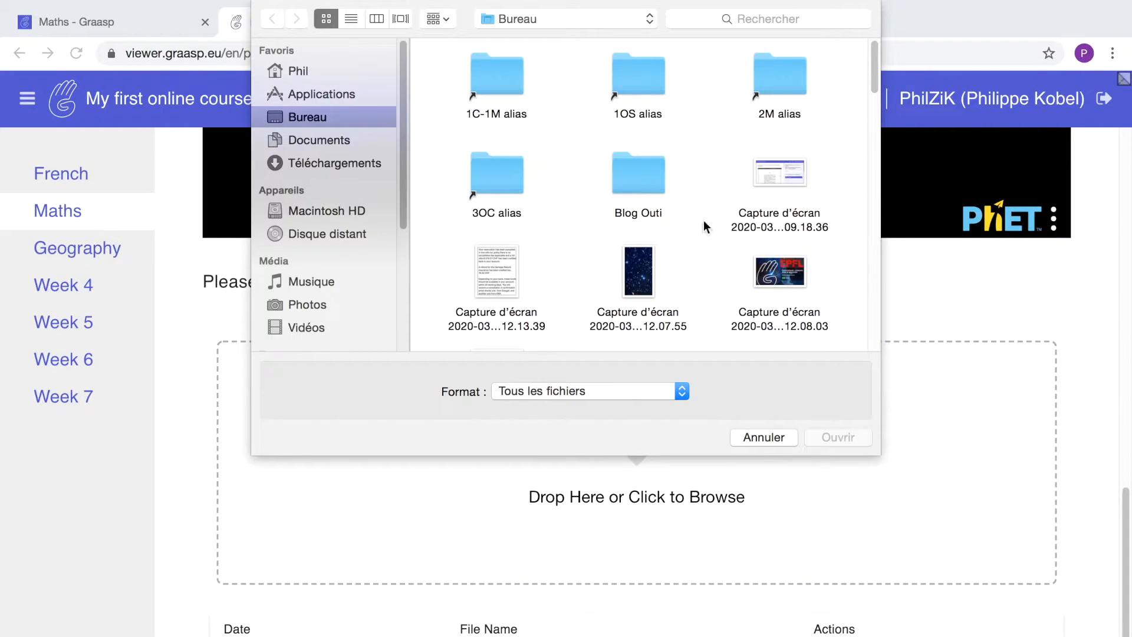
# Upload the 12.07.55 screenshot to the File Drop and return to the course editor.
pyautogui.click(644, 272)
pyautogui.click(853, 365)
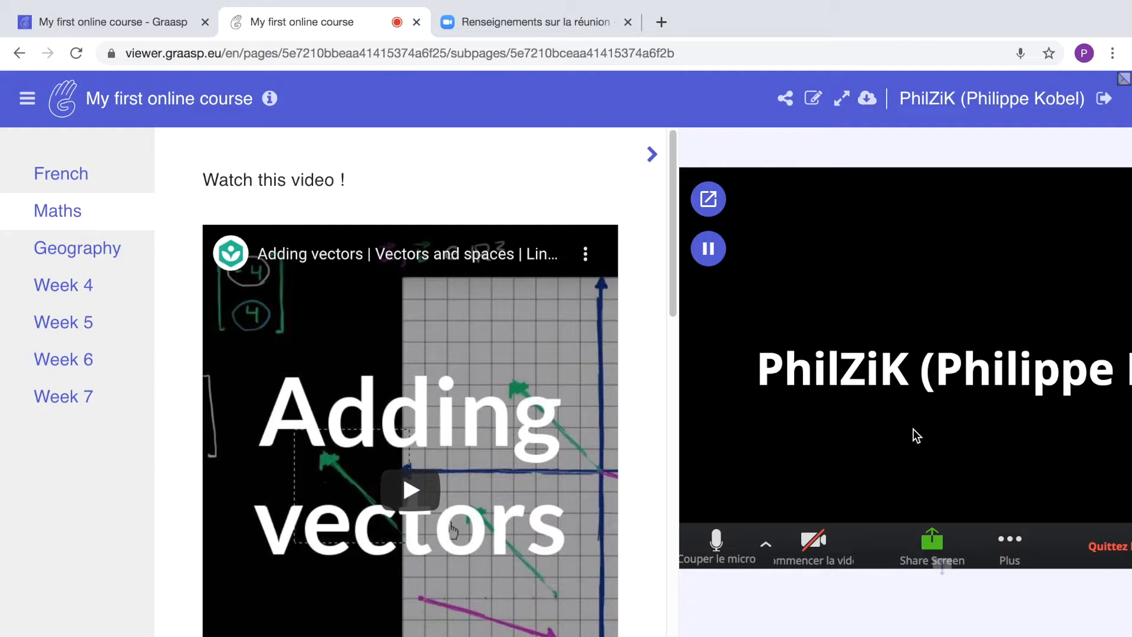
pyautogui.hotkey('ctrl', 'shift', 'Tab')
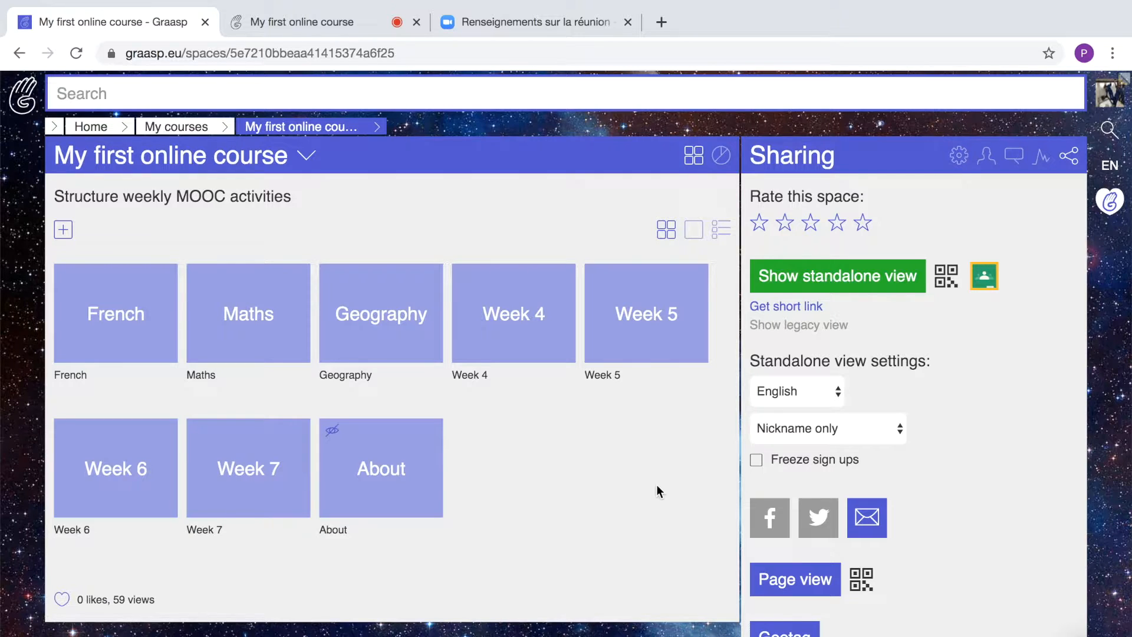
# Add a Zoom app from the Graasp app list to the course and open it.
pyautogui.click(63, 231)
pyautogui.click(563, 317)
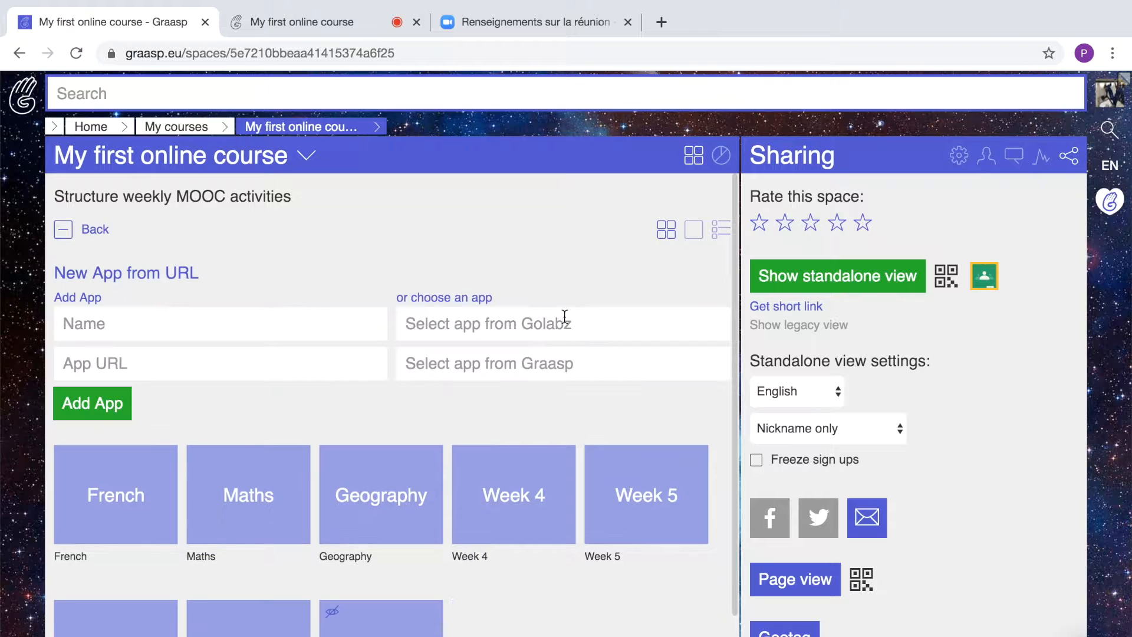
pyautogui.click(494, 365)
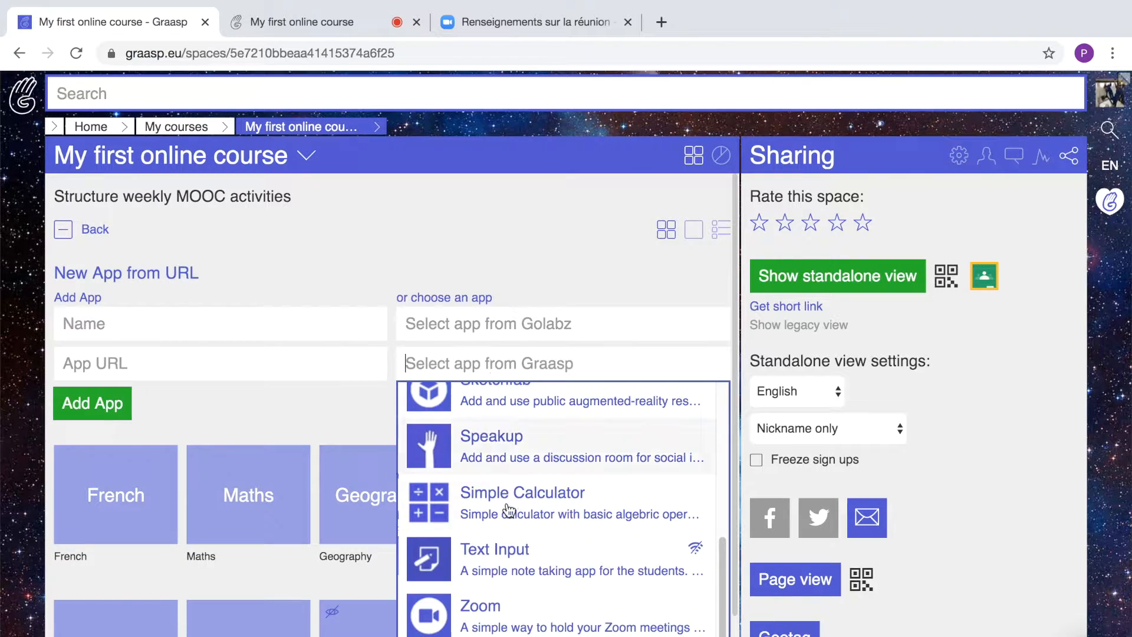
pyautogui.click(492, 613)
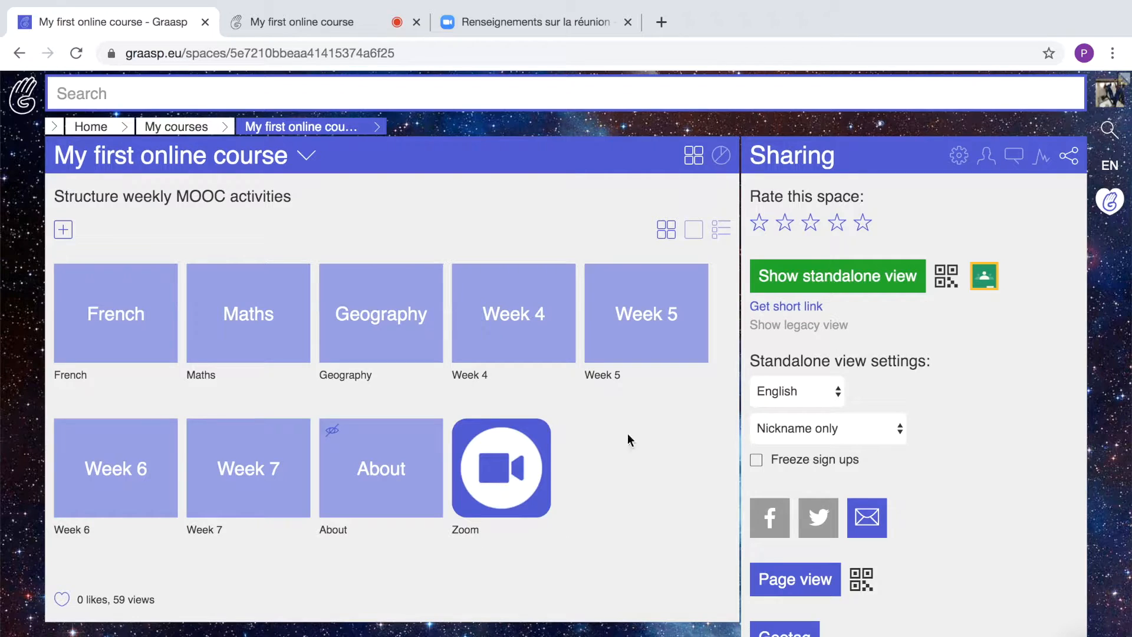
pyautogui.click(502, 472)
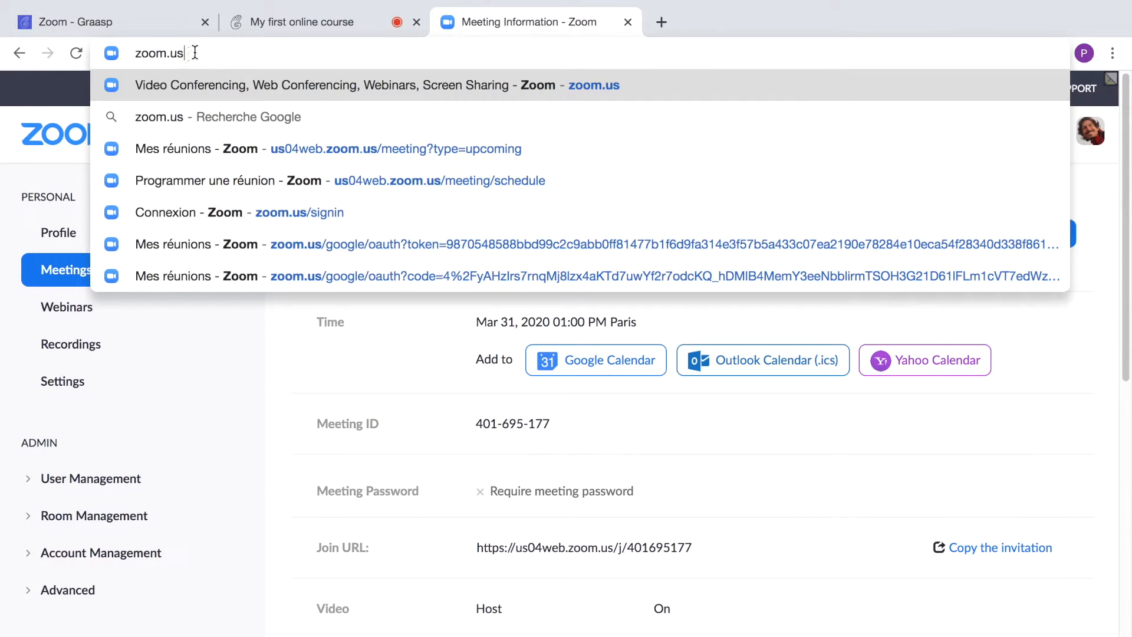
# Open My Meetings on zoom.us and select the Test graasp meeting ID 401-695-177.
pyautogui.press('Return')
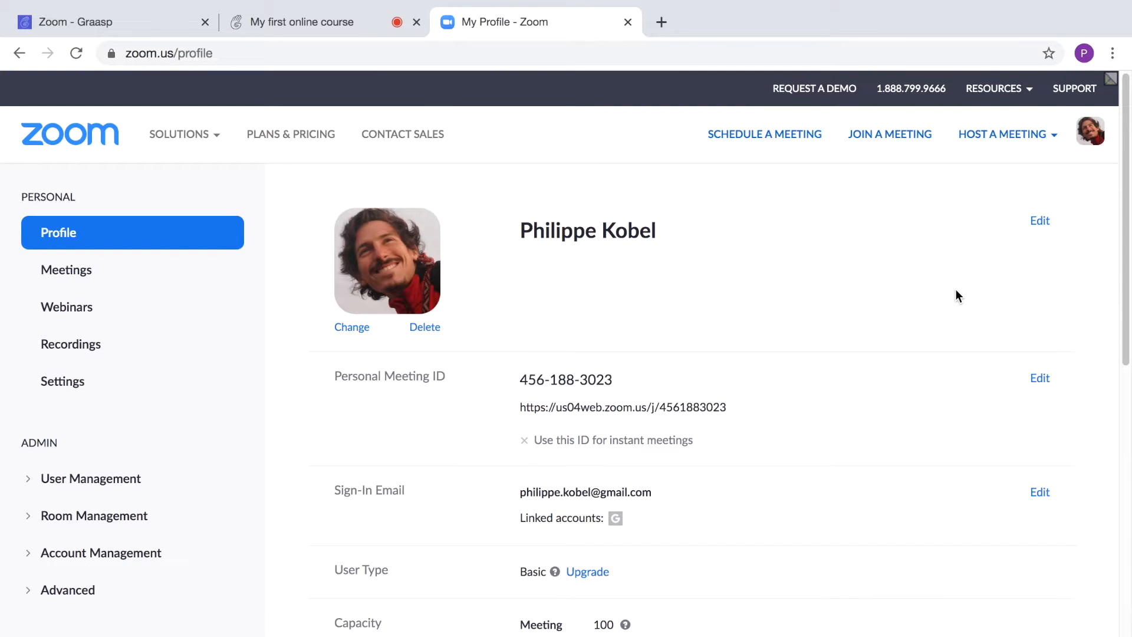
pyautogui.click(752, 135)
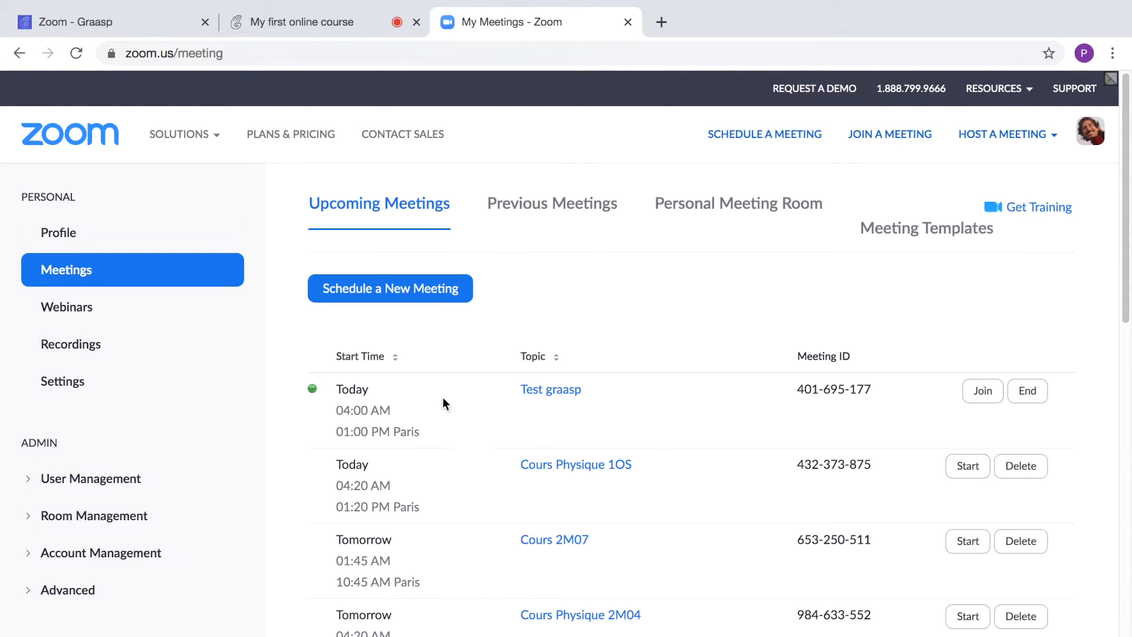
pyautogui.moveTo(873, 389); pyautogui.dragTo(795, 391)
pyautogui.hotkey('ctrl', 'c')
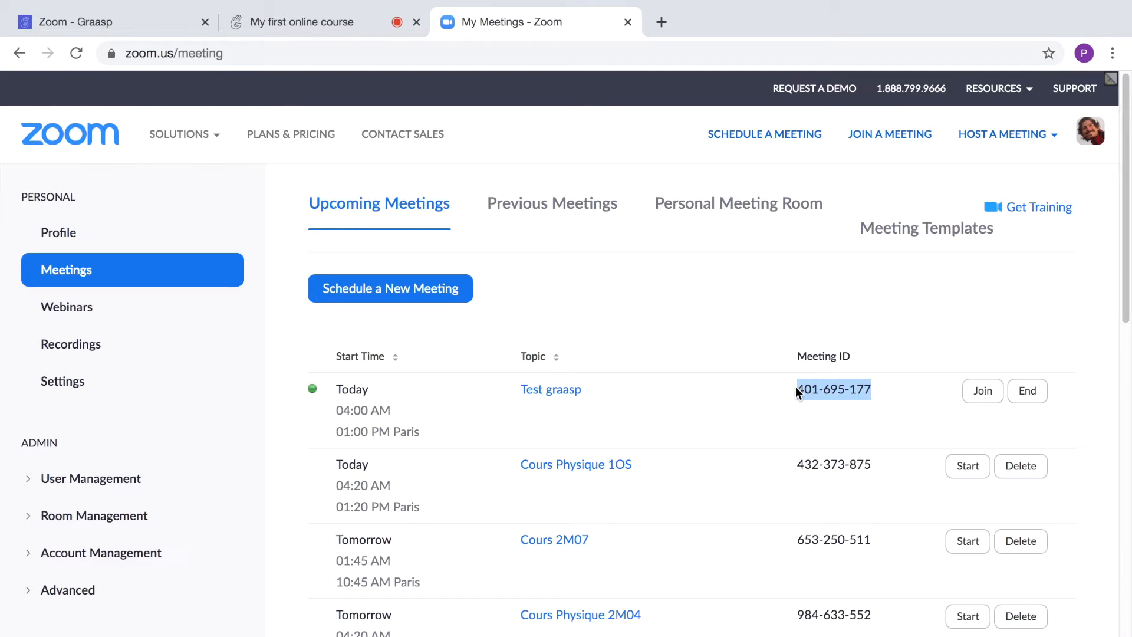
# Paste the Zoom meeting ID into the Graasp Zoom app's Meeting ID field.
pyautogui.click(109, 19)
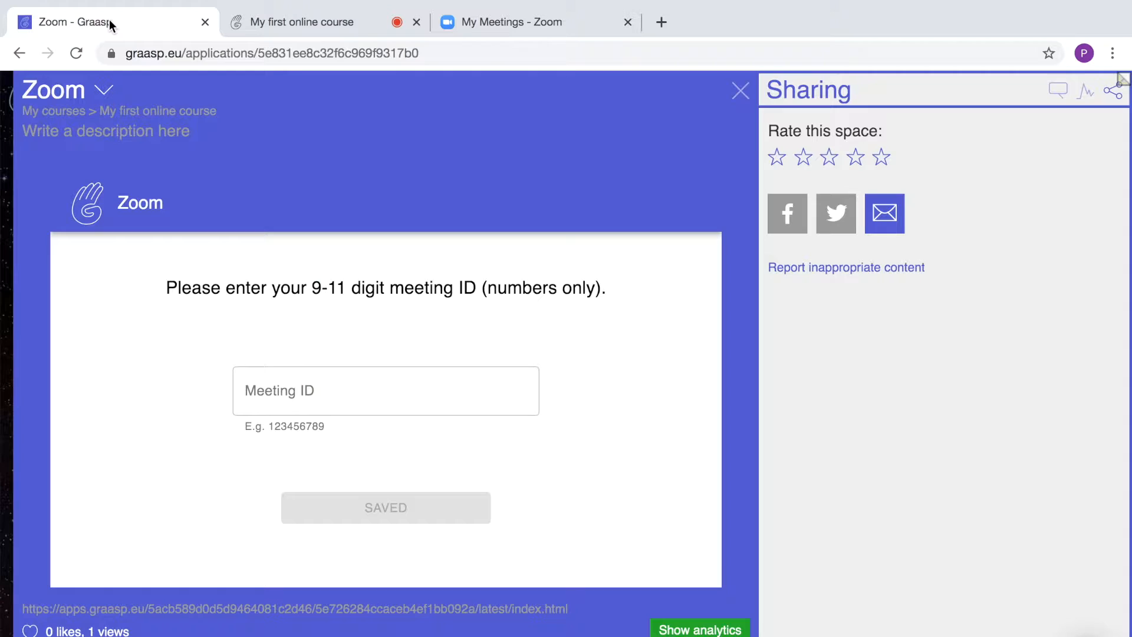
pyautogui.click(304, 401)
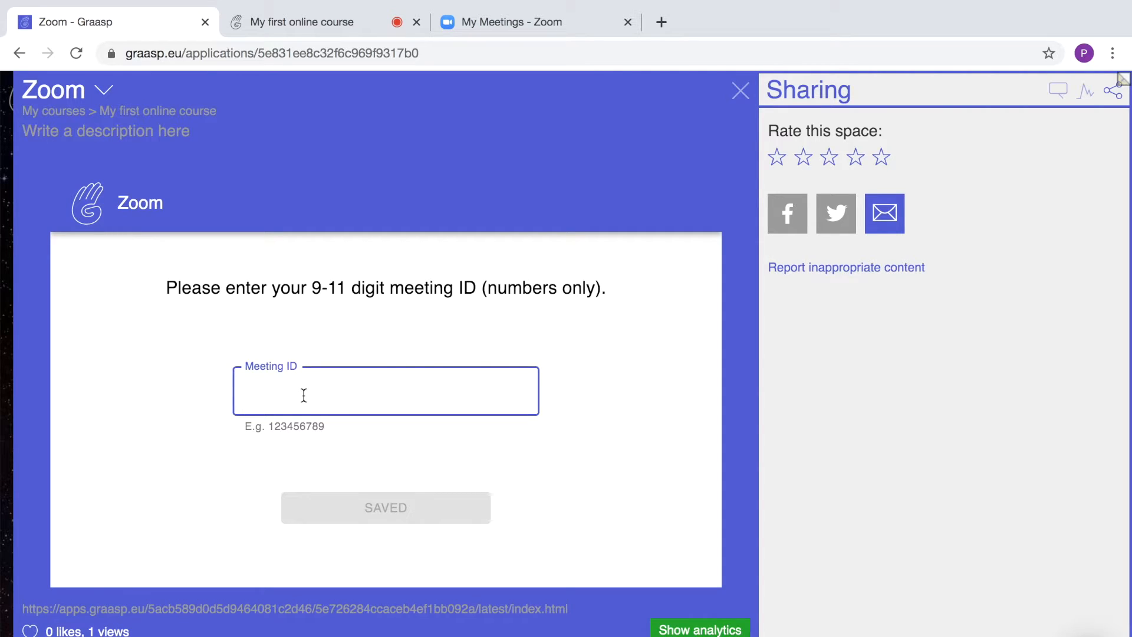
pyautogui.hotkey('ctrl', 'v')
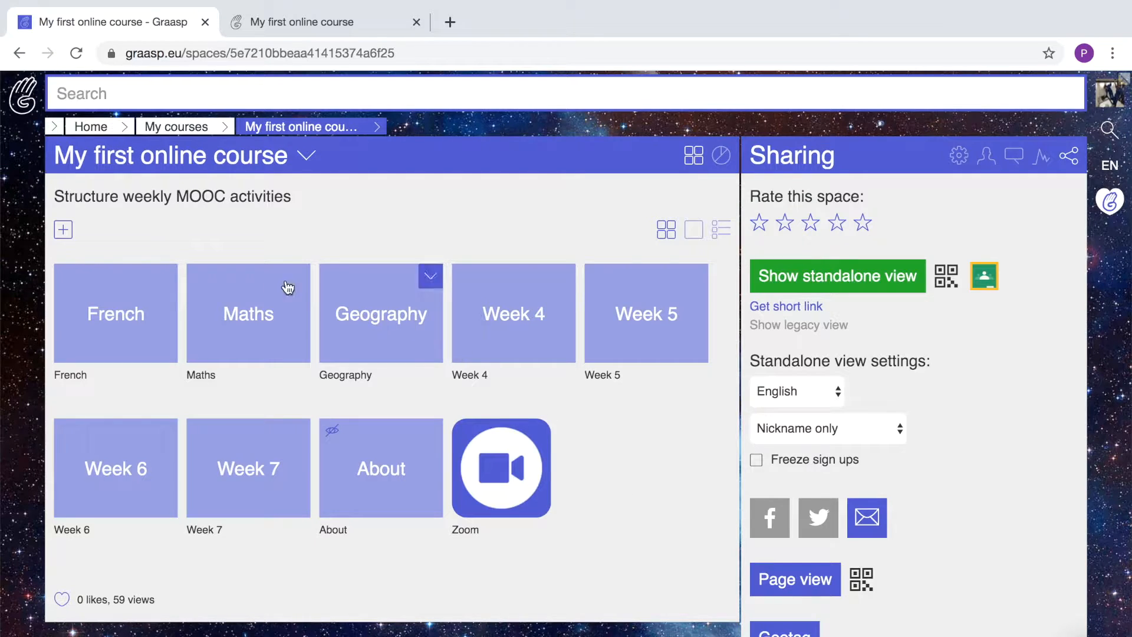
# Start adding a new app to the course from the Graasp app list.
pyautogui.click(63, 233)
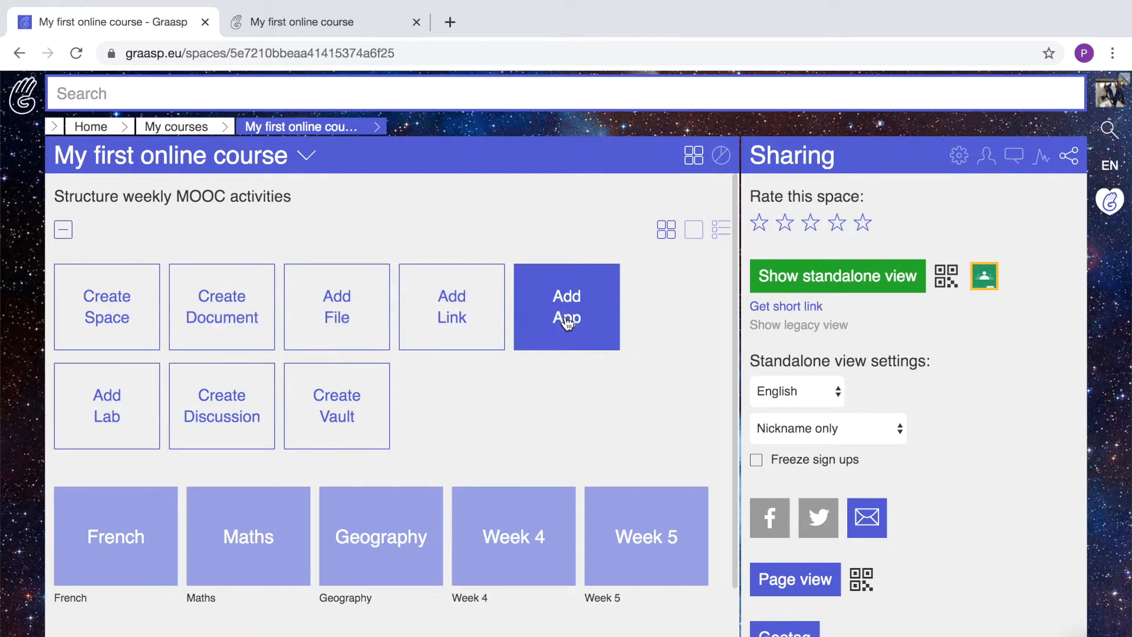
pyautogui.click(566, 316)
pyautogui.click(511, 360)
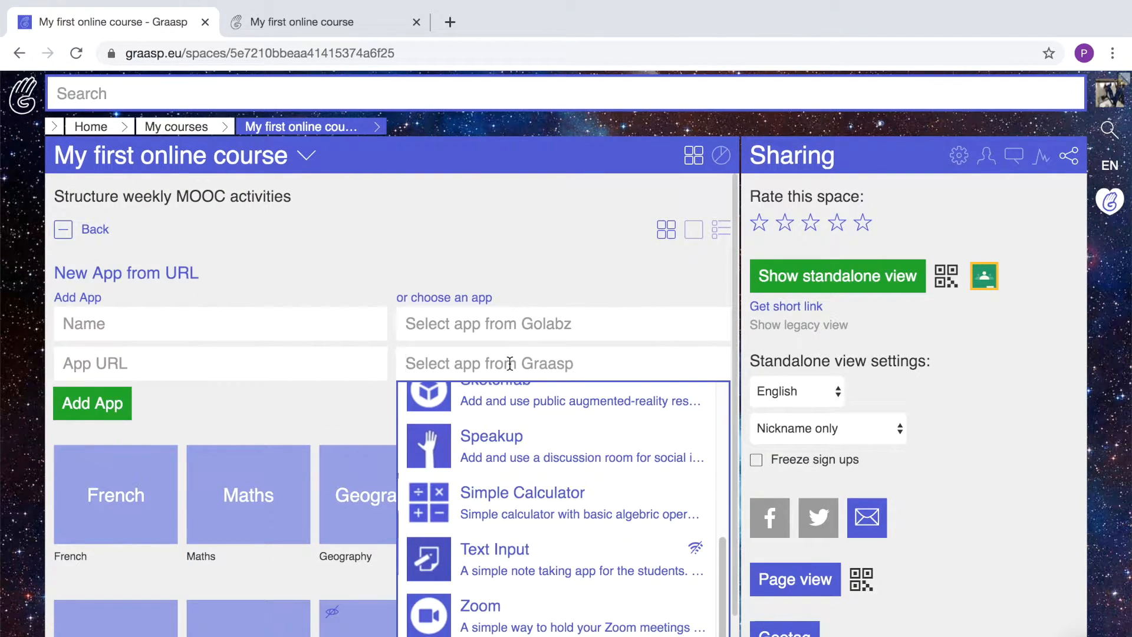
# Add a Speakup app and create a room named 'my first room'.
pyautogui.click(500, 451)
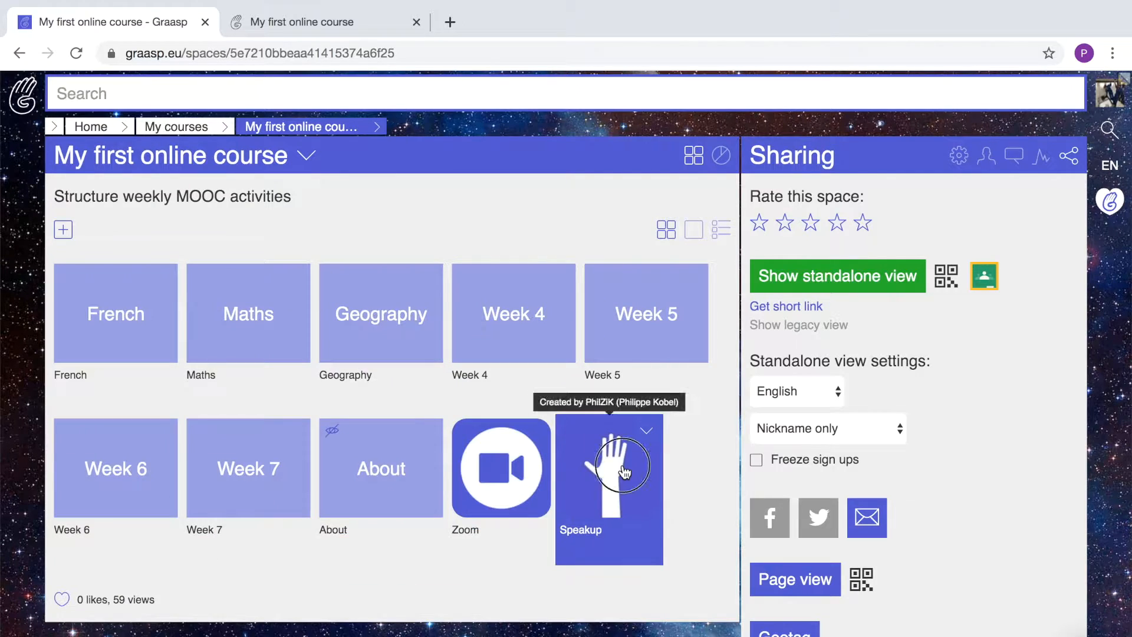
pyautogui.click(624, 470)
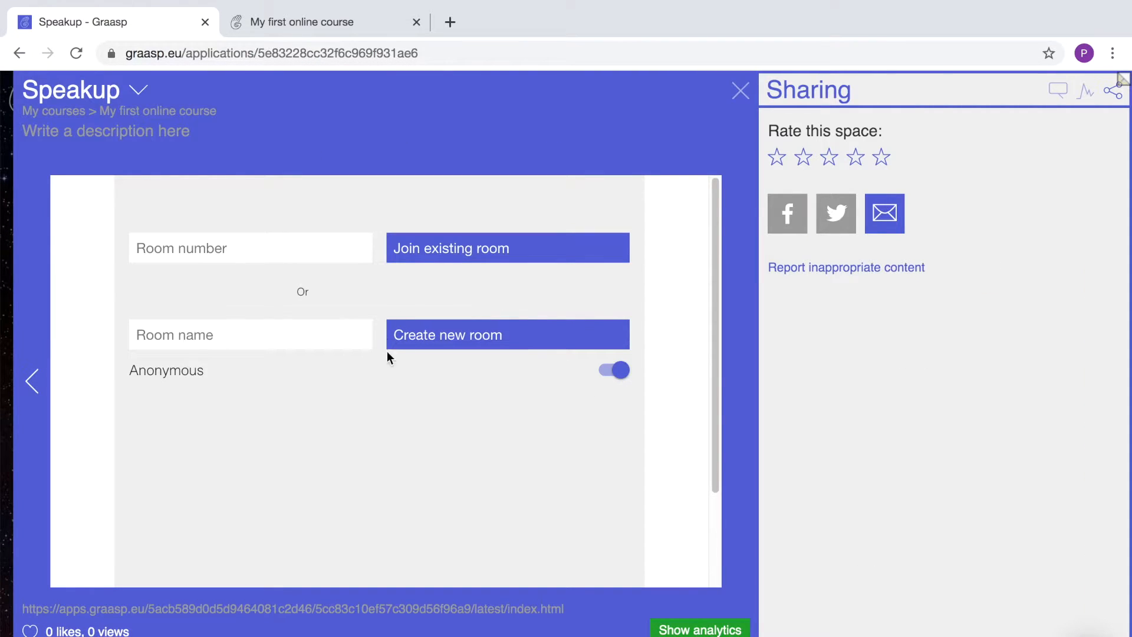
pyautogui.click(287, 333)
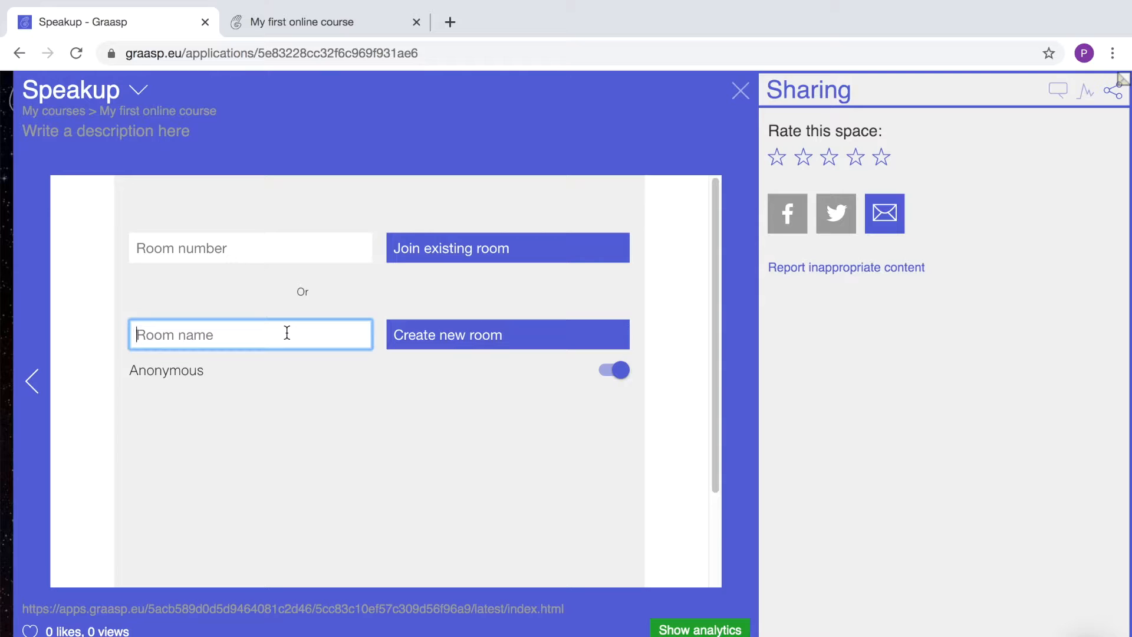
pyautogui.write('my first room')
pyautogui.click(434, 335)
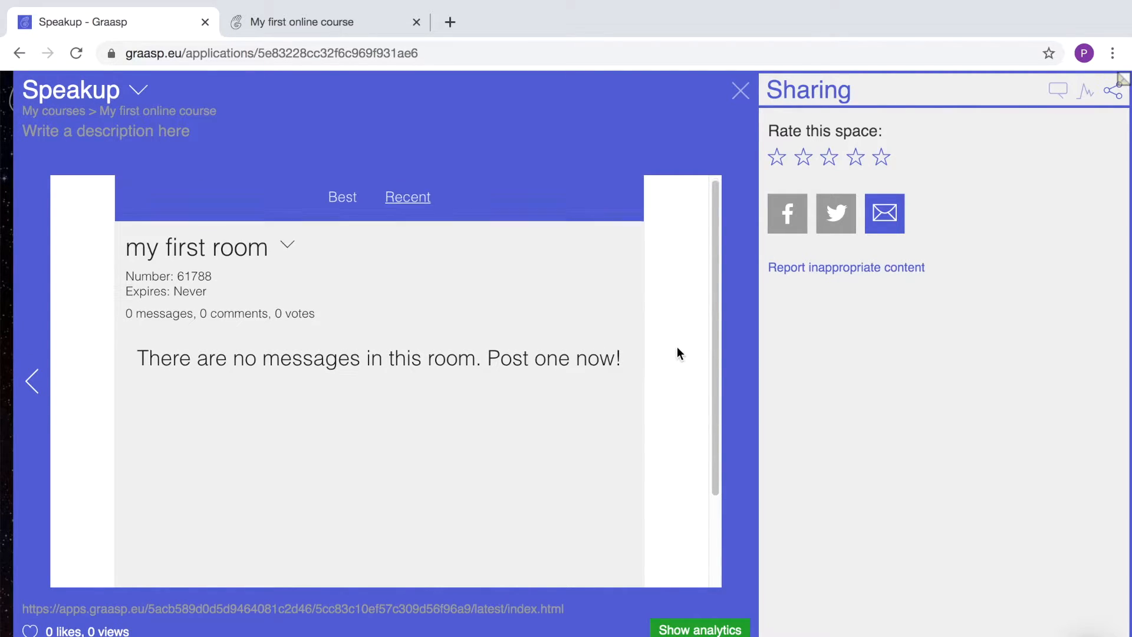
# Post the message 'Welcome !' in the Speakup room.
pyautogui.scroll(-2, 677, 348)
pyautogui.click(383, 565)
pyautogui.write('Welo')
pyautogui.press('BackSpace')
pyautogui.write('come !')
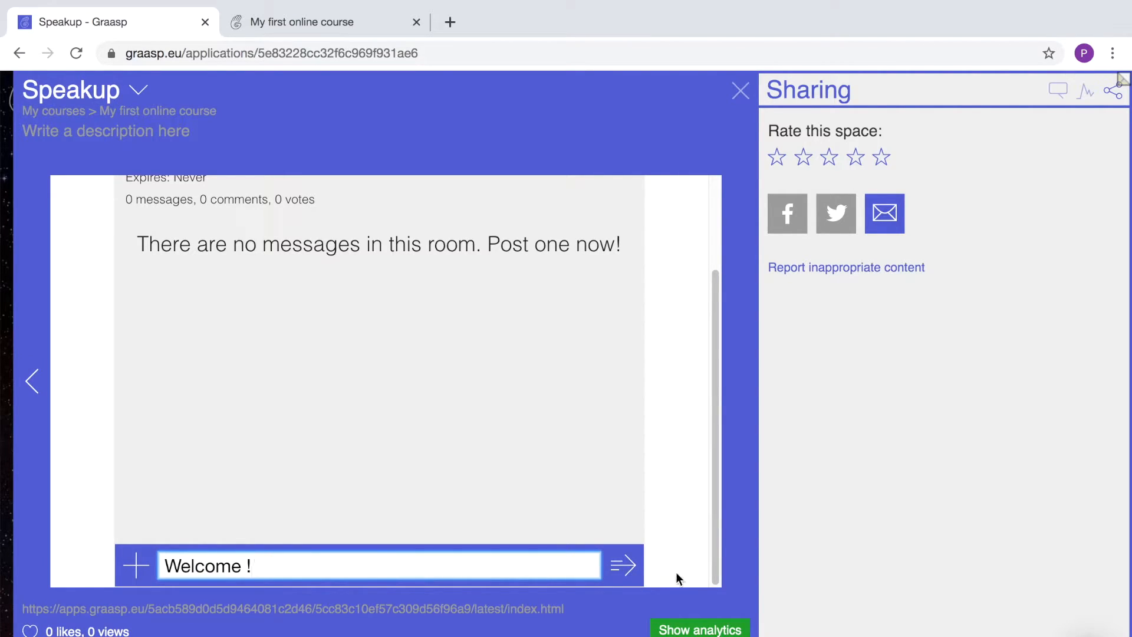
pyautogui.click(624, 566)
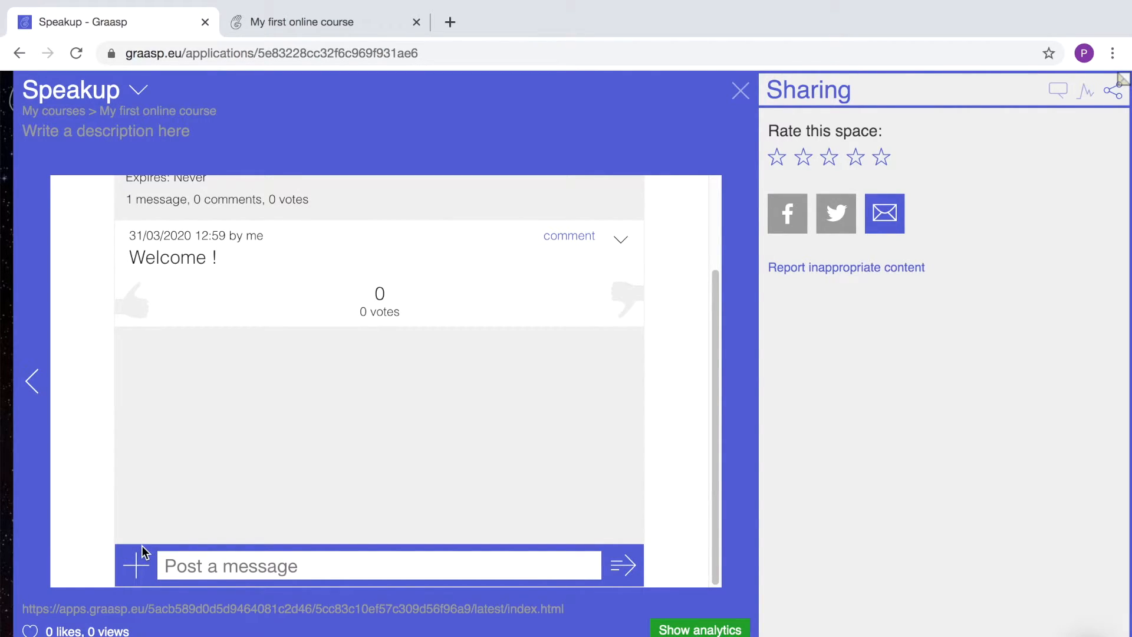
# Start a new multiple-choice question titled "How do you translate 'pineapple' in french ?".
pyautogui.click(139, 566)
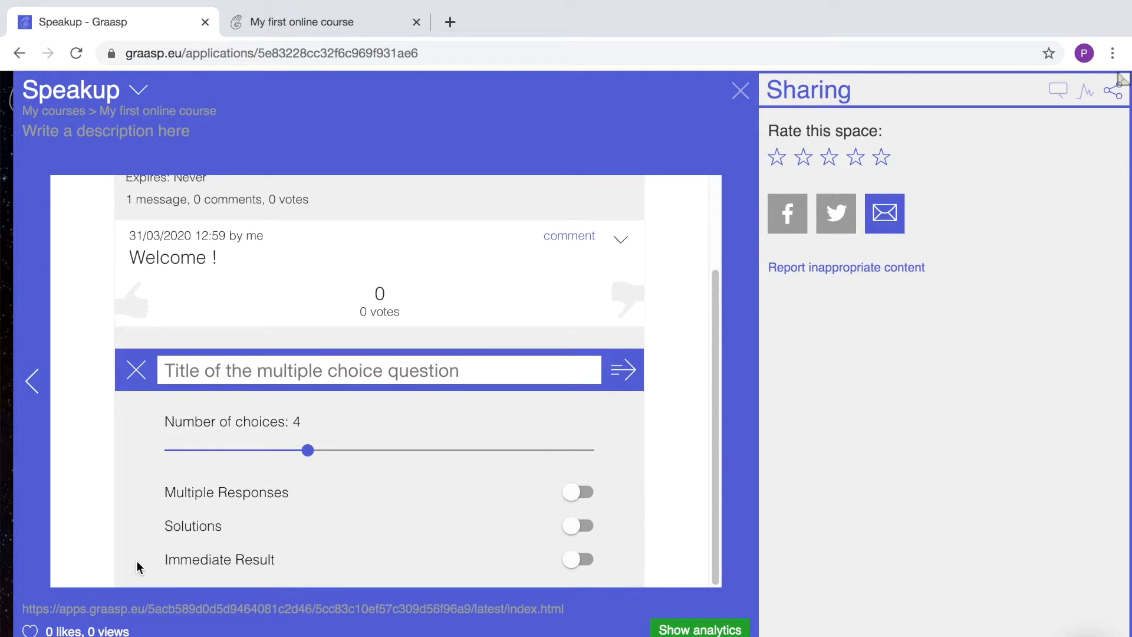
pyautogui.click(207, 373)
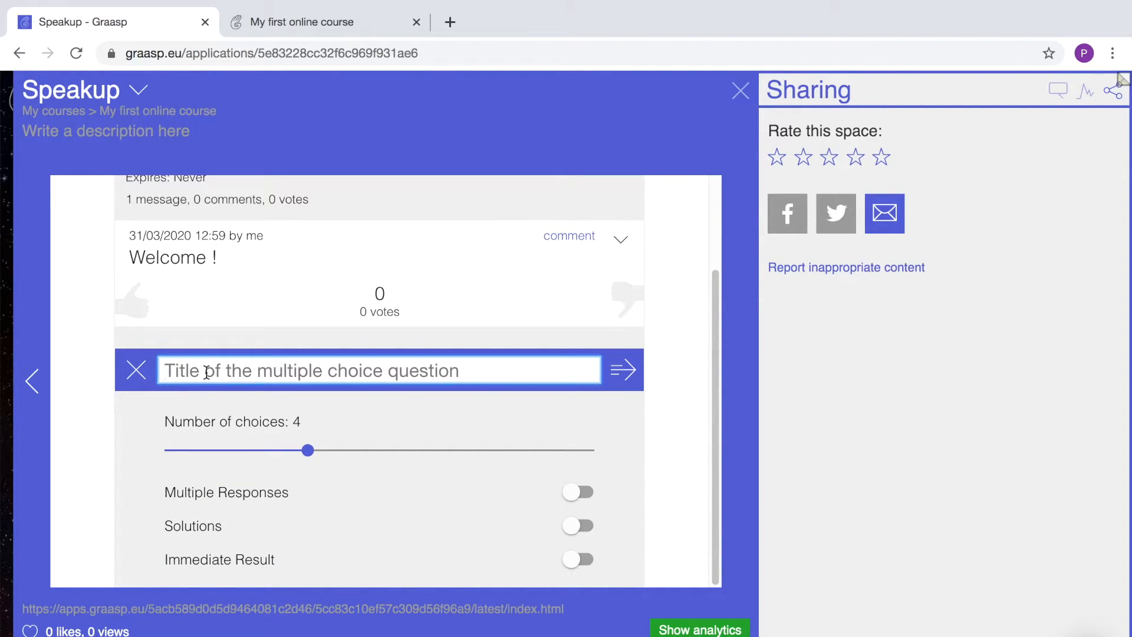
pyautogui.hotkey('ctrl', 'v')
pyautogui.click(185, 372)
pyautogui.write('How do you translate')
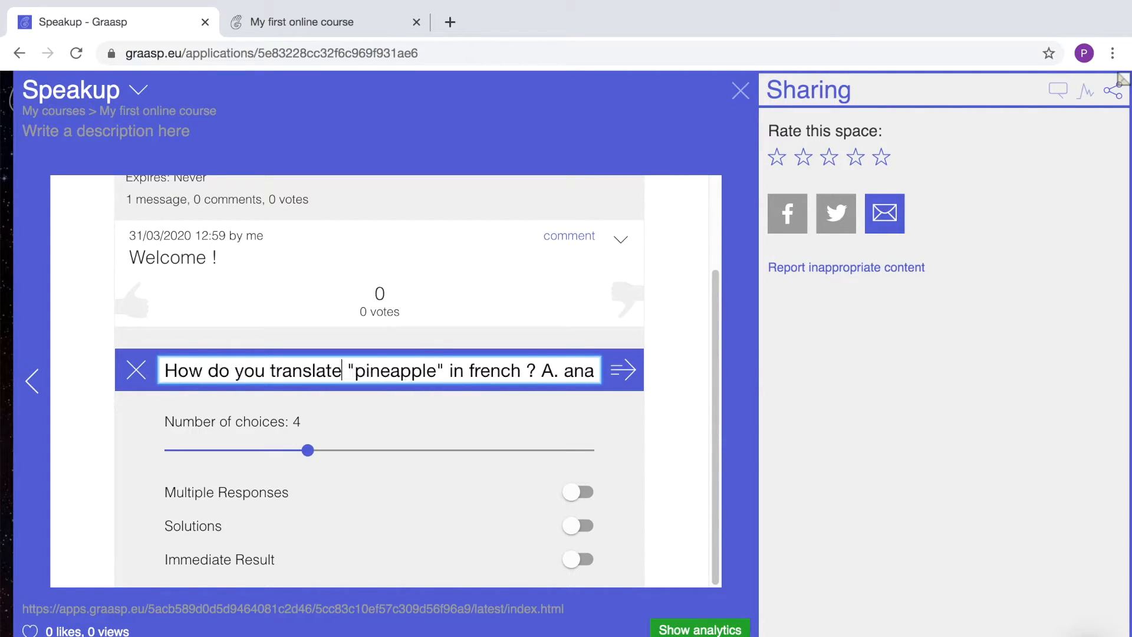
pyautogui.press('Right')
pyautogui.press('Right')
pyautogui.press('Right')
pyautogui.press('Right')
pyautogui.press('Right')
pyautogui.press('Right')
pyautogui.press('Right')
pyautogui.press('Right')
pyautogui.press('Right')
pyautogui.press('Right')
pyautogui.press('Right')
pyautogui.press('Right')
pyautogui.press('Right')
pyautogui.press('Right')
pyautogui.press('Right')
pyautogui.press('Right')
pyautogui.press('Right')
pyautogui.press('Right')
pyautogui.press('Right')
pyautogui.press('Right')
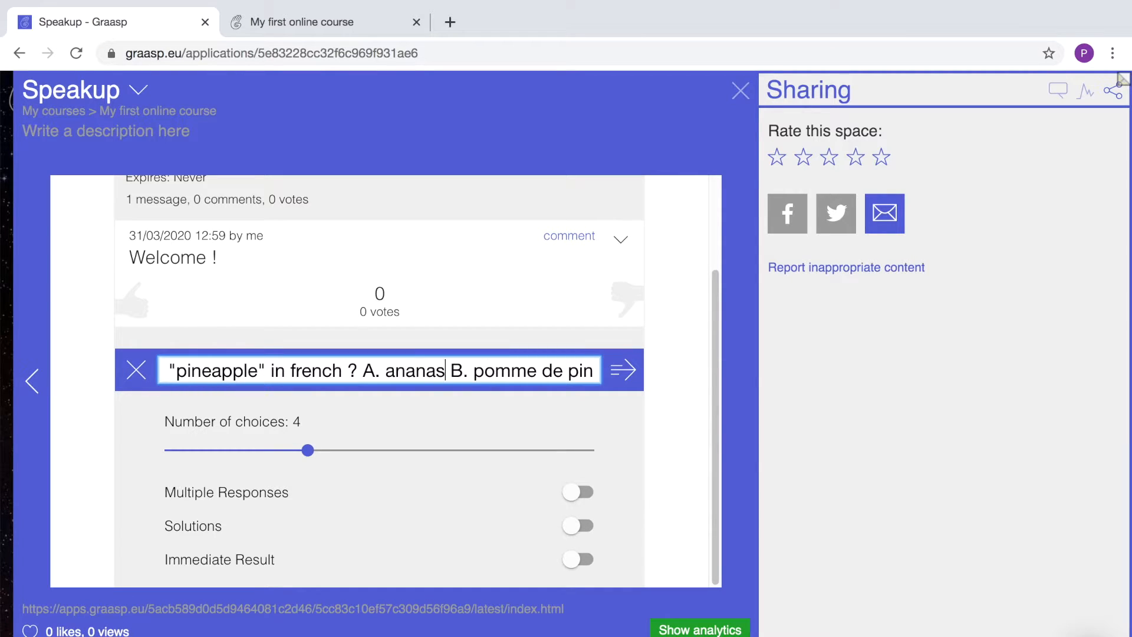
# Limit the poll to 2 choices with immediate results, post it, and move to the viewer.
pyautogui.moveTo(306, 450); pyautogui.dragTo(226, 449)
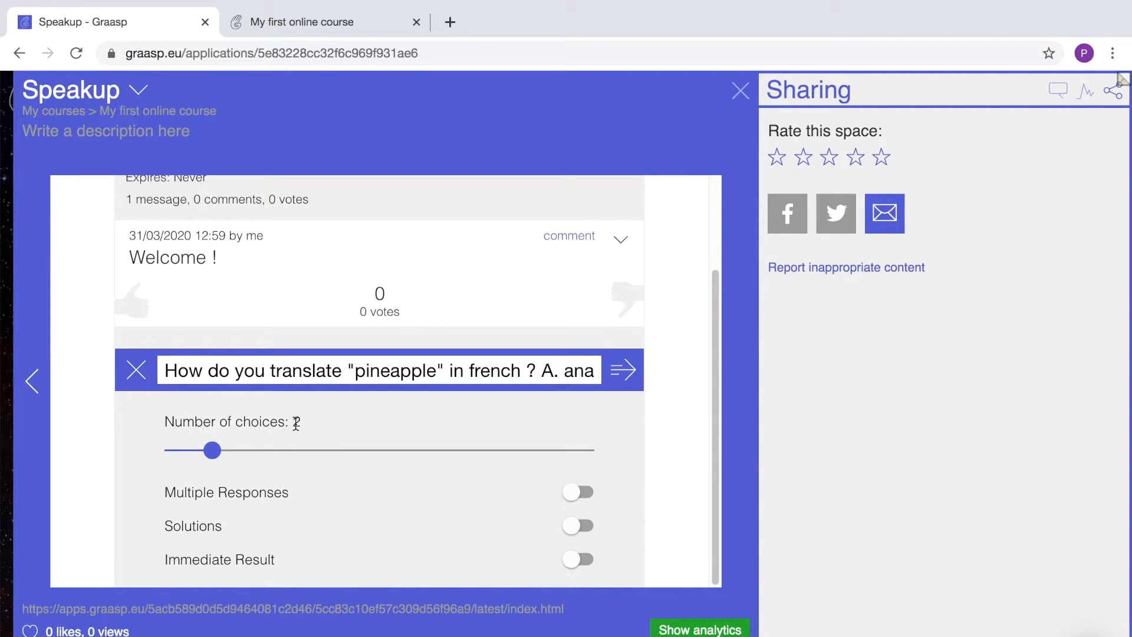
pyautogui.click(588, 559)
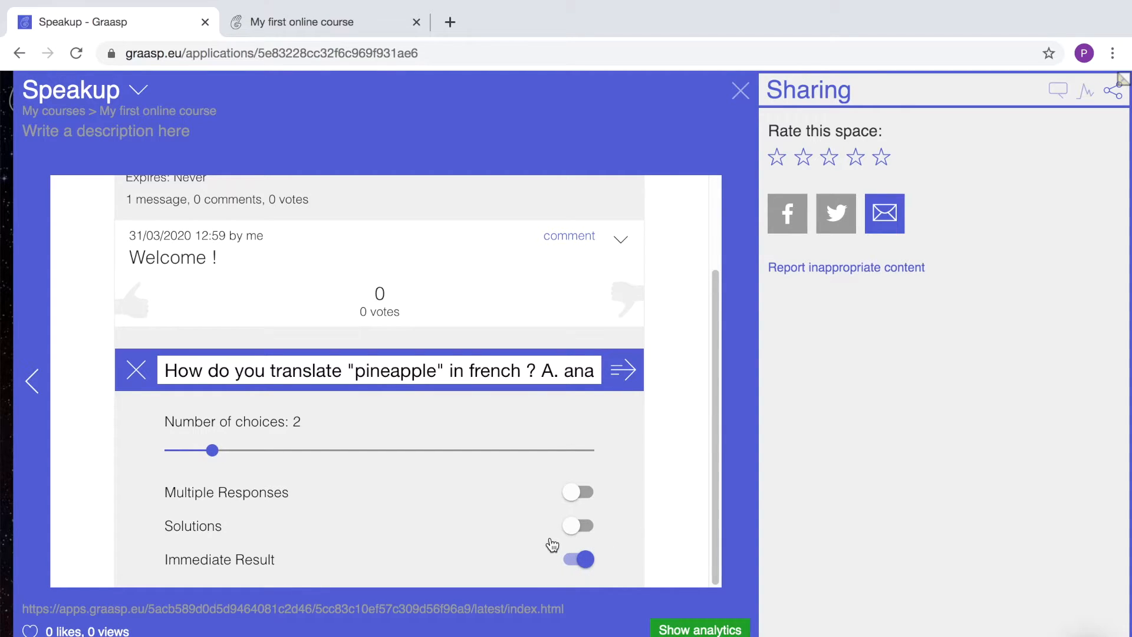
pyautogui.click(623, 372)
pyautogui.hotkey('ctrl', 'Tab')
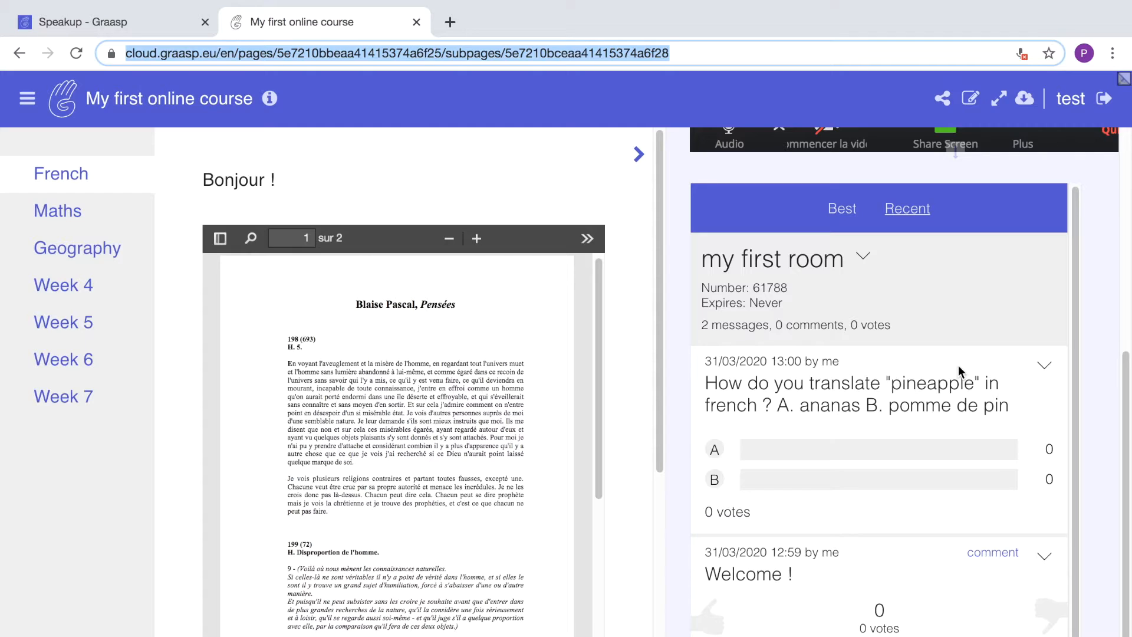
# Vote for answer B on the pineapple poll from the student viewer.
pyautogui.click(717, 453)
pyautogui.click(714, 447)
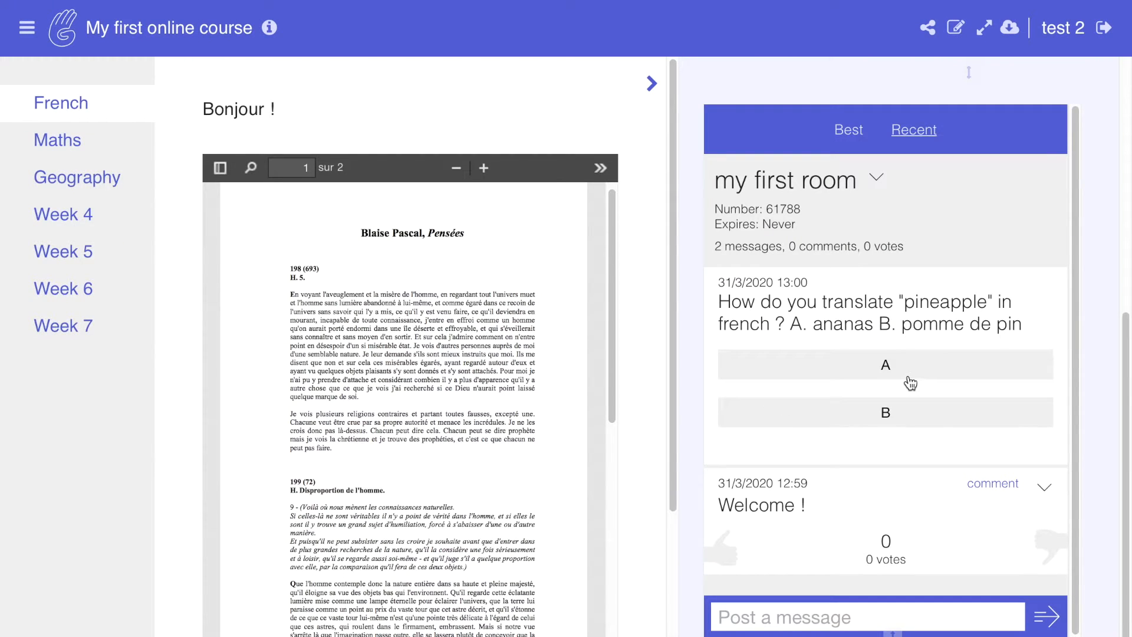
pyautogui.click(885, 419)
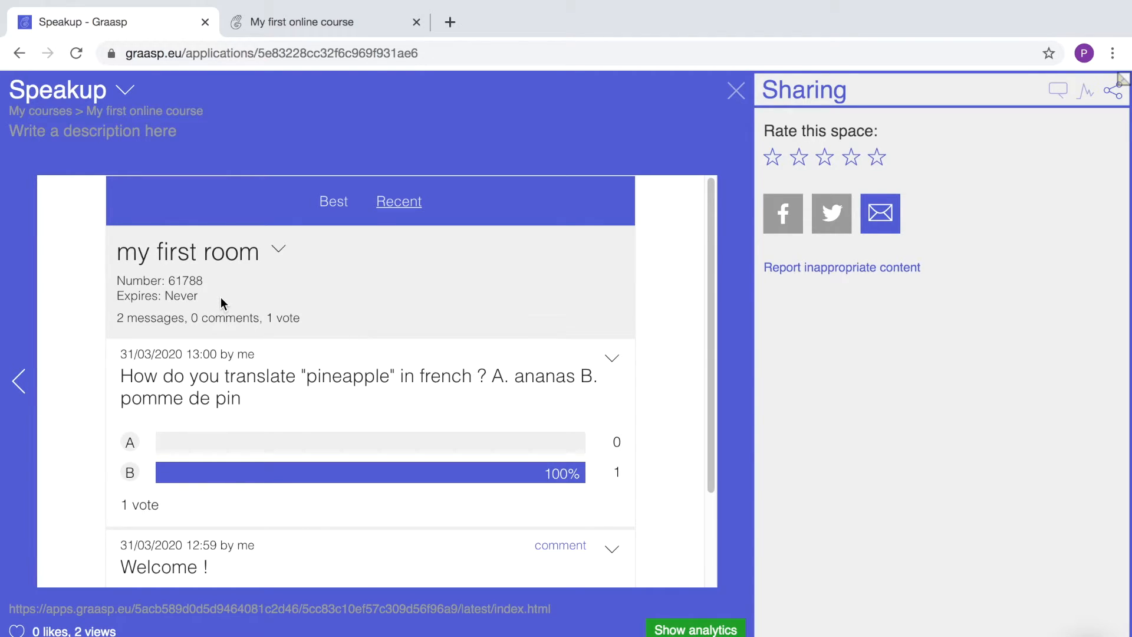
# Open and close the room's options, then return to the course viewer tab.
pyautogui.click(277, 260)
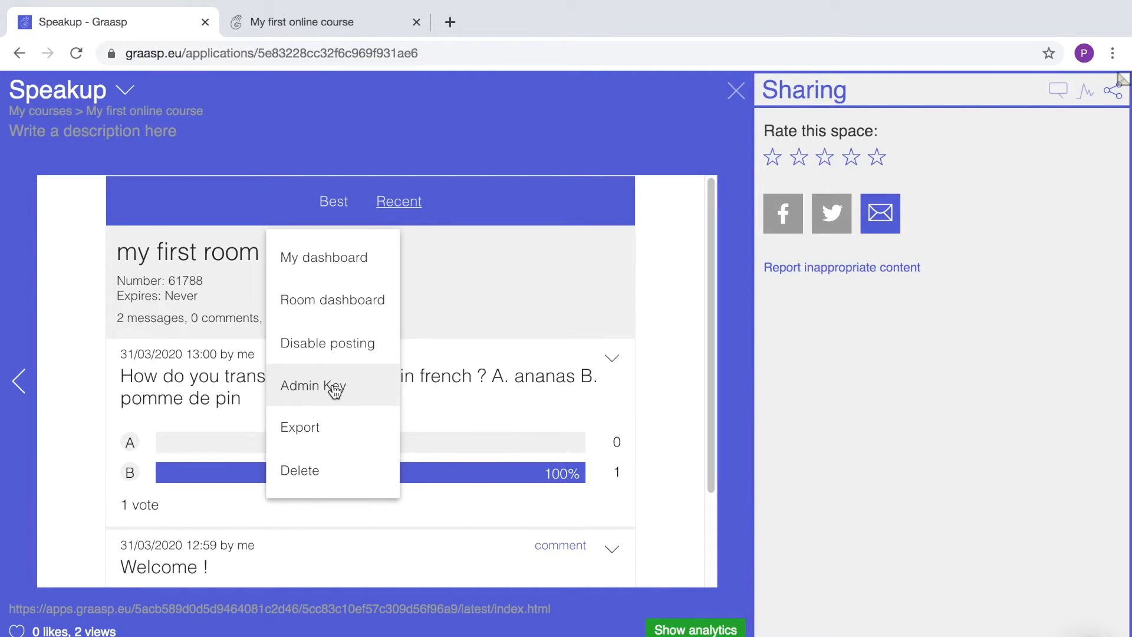
pyautogui.click(443, 290)
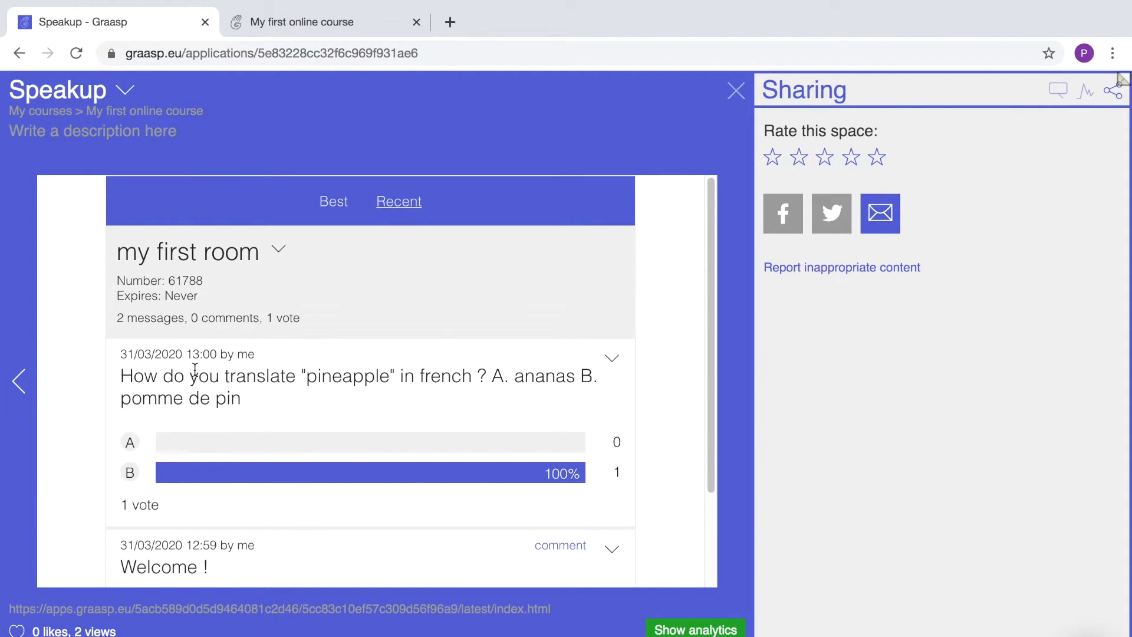
pyautogui.hotkey('ctrl', 'Tab')
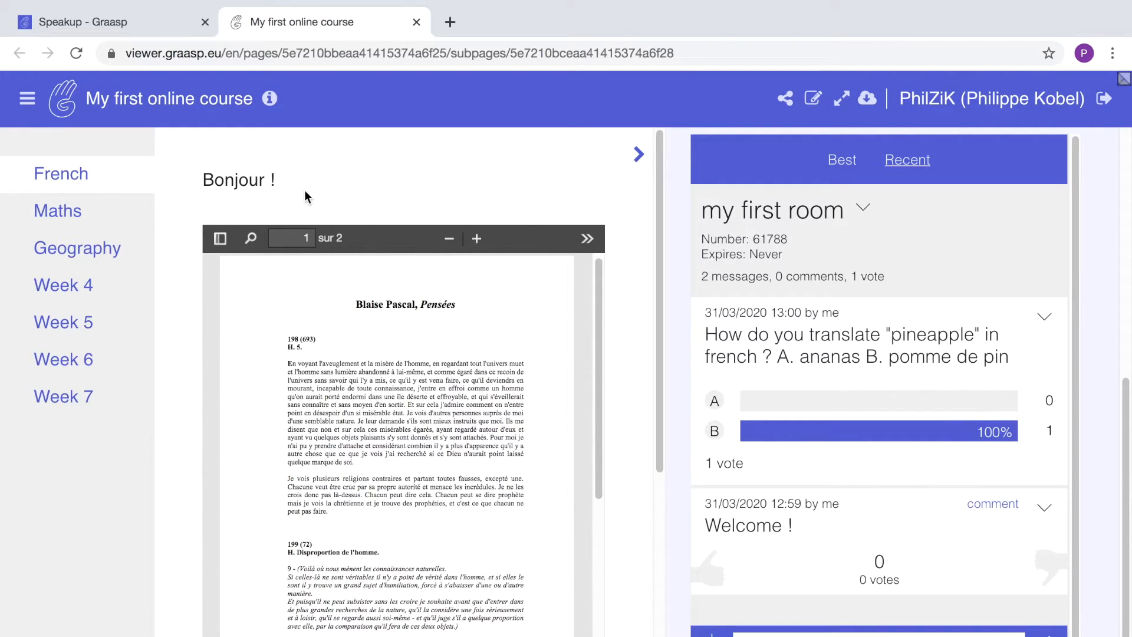
# Go to the Geography page, collapse its discussion room and hide the course page list.
pyautogui.click(70, 208)
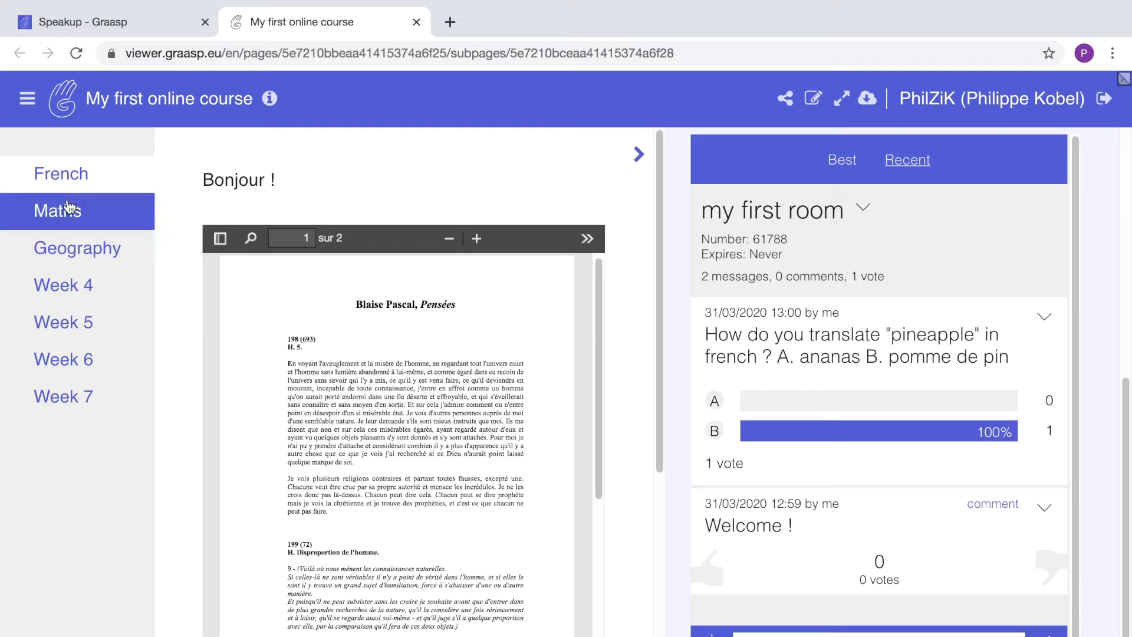
pyautogui.click(70, 253)
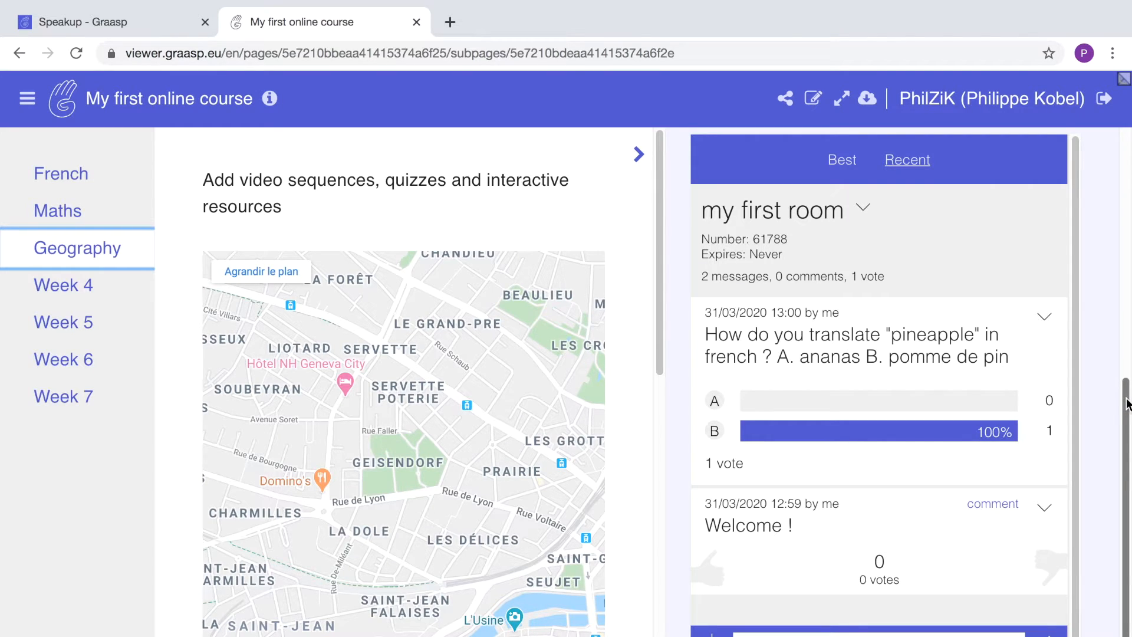
pyautogui.moveTo(1122, 396)
pyautogui.mouseDown()
pyautogui.moveTo(1121, 240)
pyautogui.moveTo(1121, 393)
pyautogui.mouseUp()
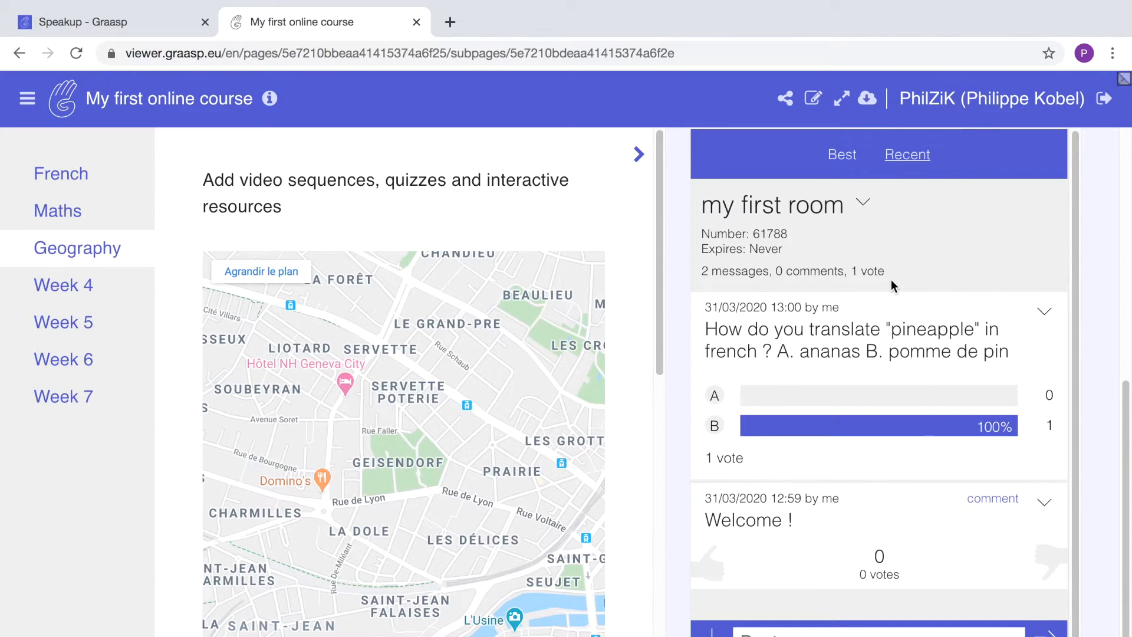
pyautogui.click(639, 157)
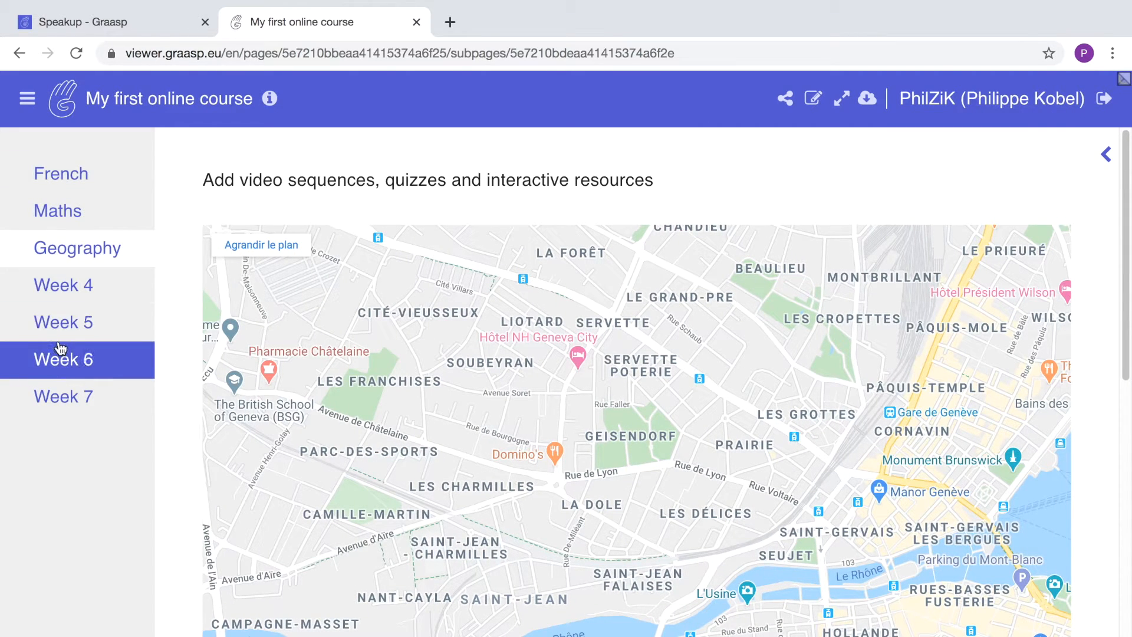
pyautogui.click(28, 103)
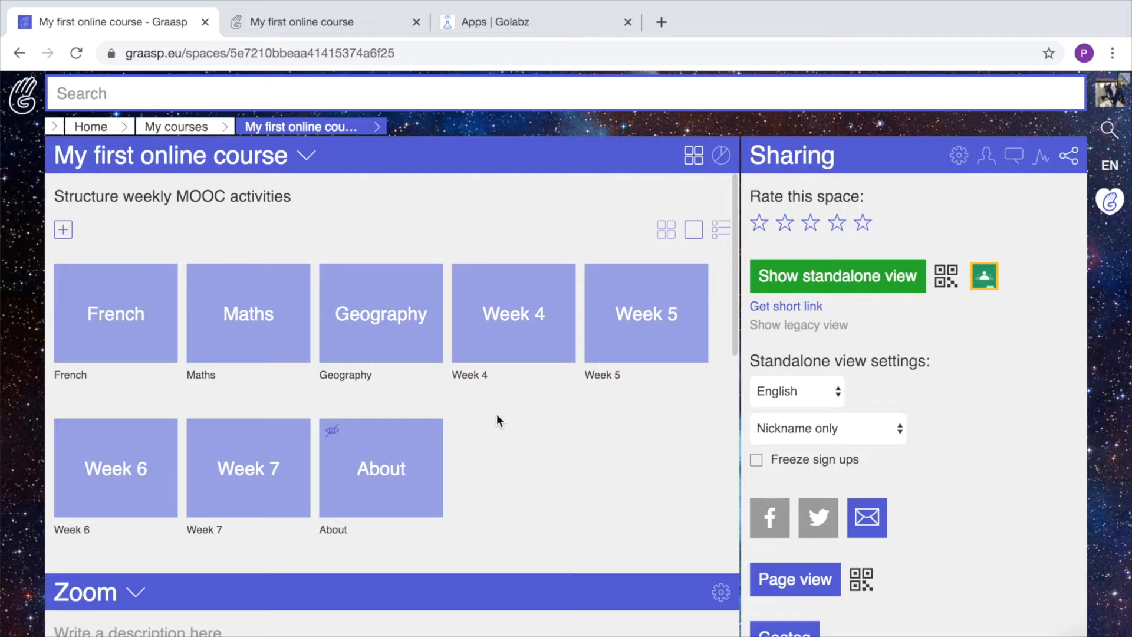
# In the Maths space, add the Feedback app from Graasp apps and edit the first student's feedback.
pyautogui.click(248, 307)
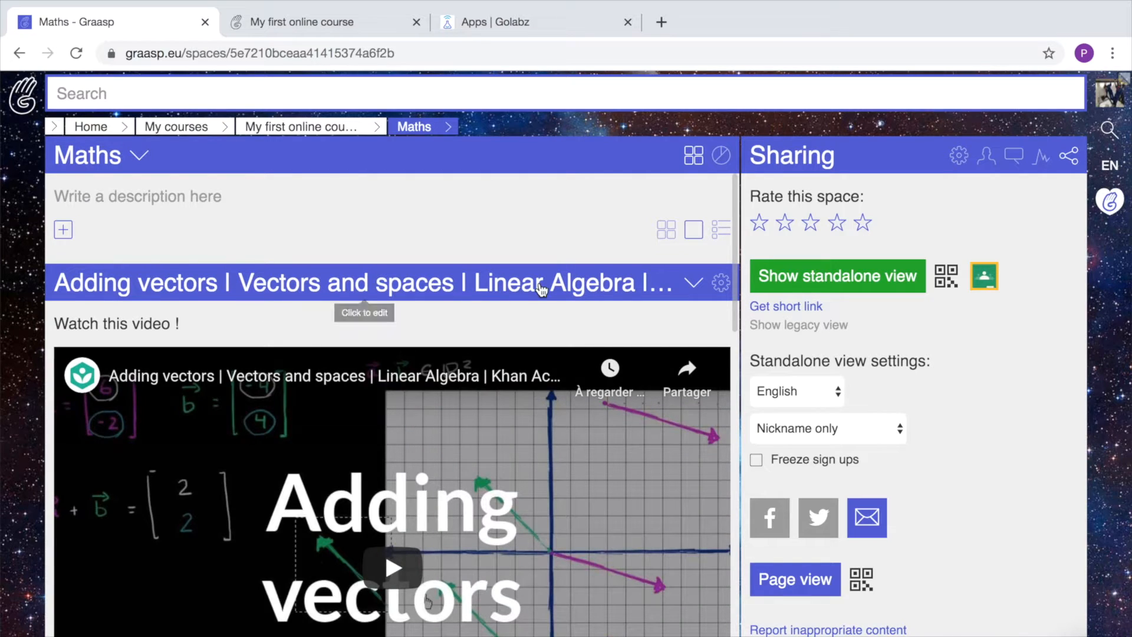
pyautogui.moveTo(731, 246); pyautogui.dragTo(728, 189)
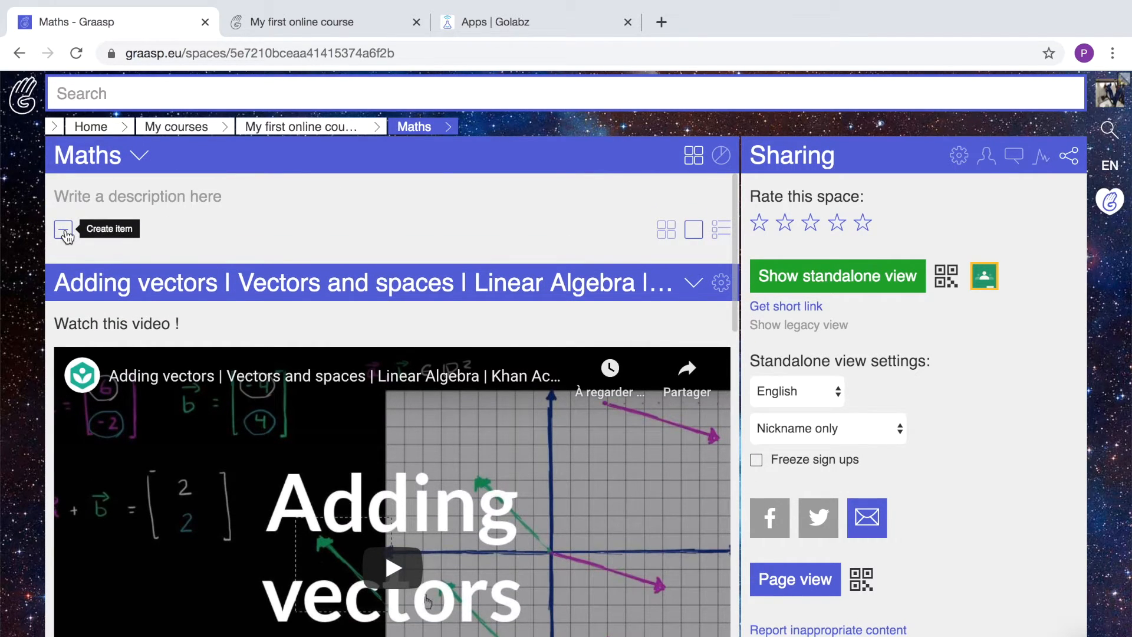
pyautogui.click(63, 229)
pyautogui.click(547, 305)
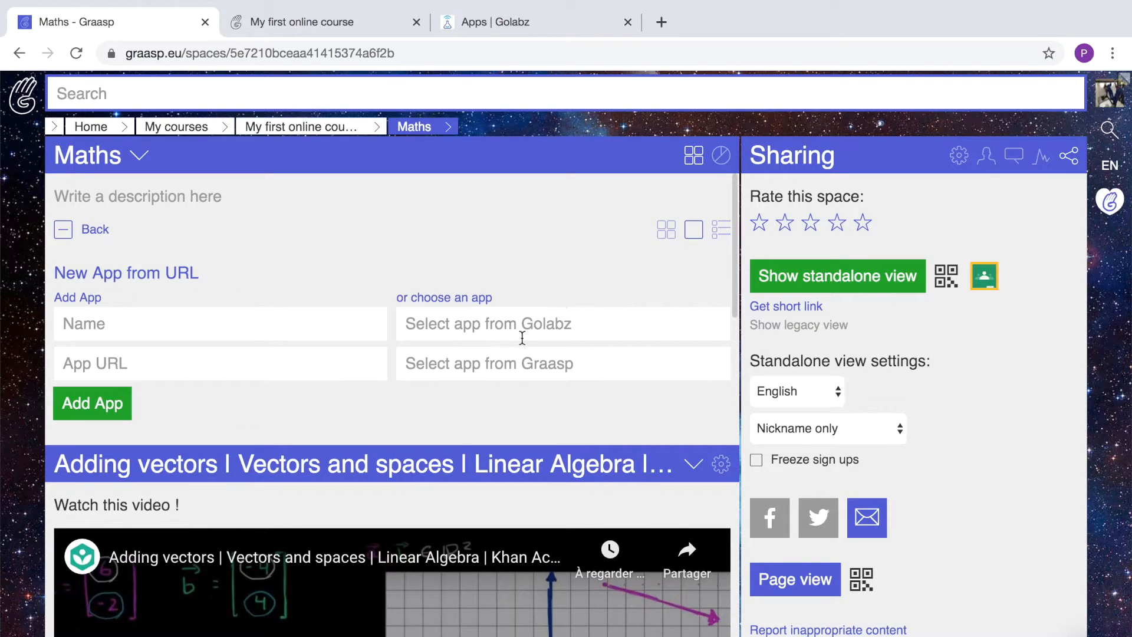
pyautogui.click(496, 364)
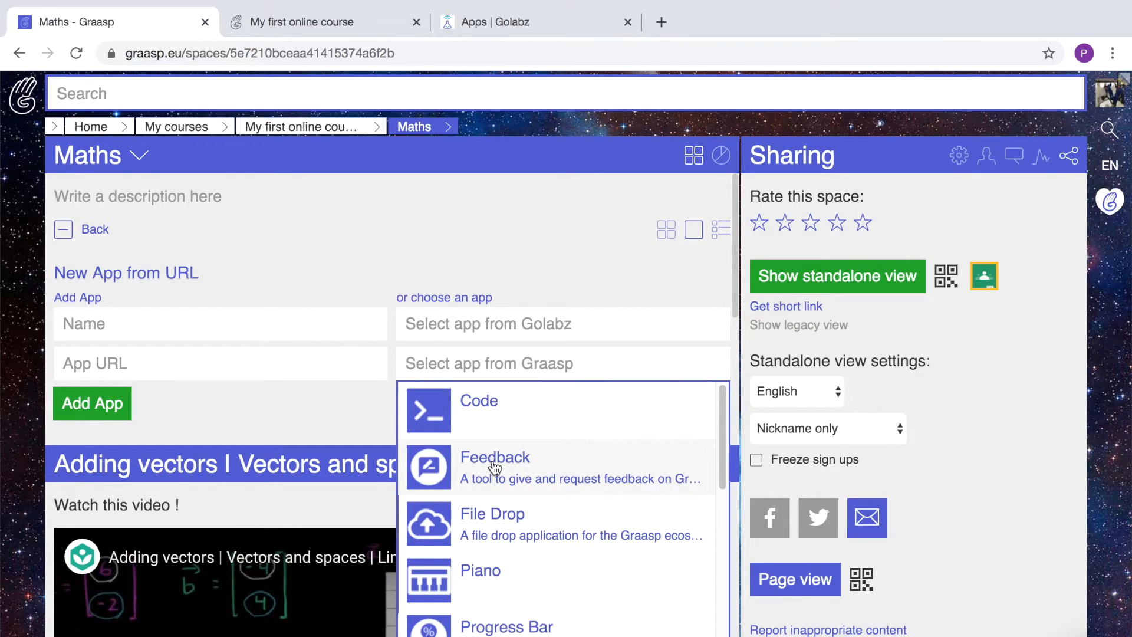
pyautogui.click(494, 459)
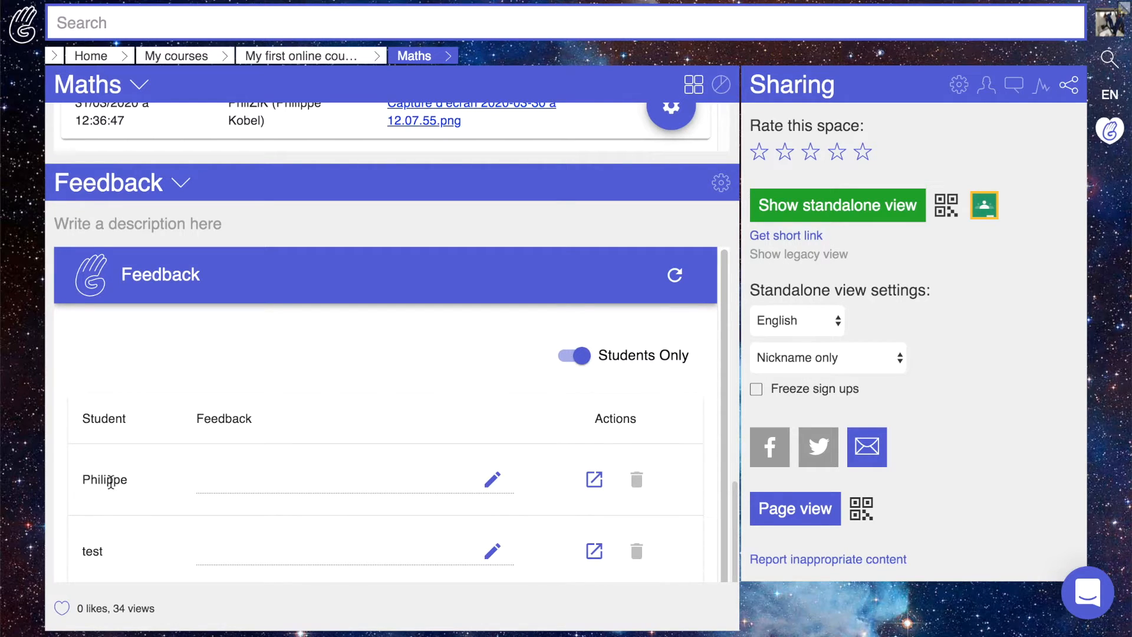
pyautogui.click(493, 479)
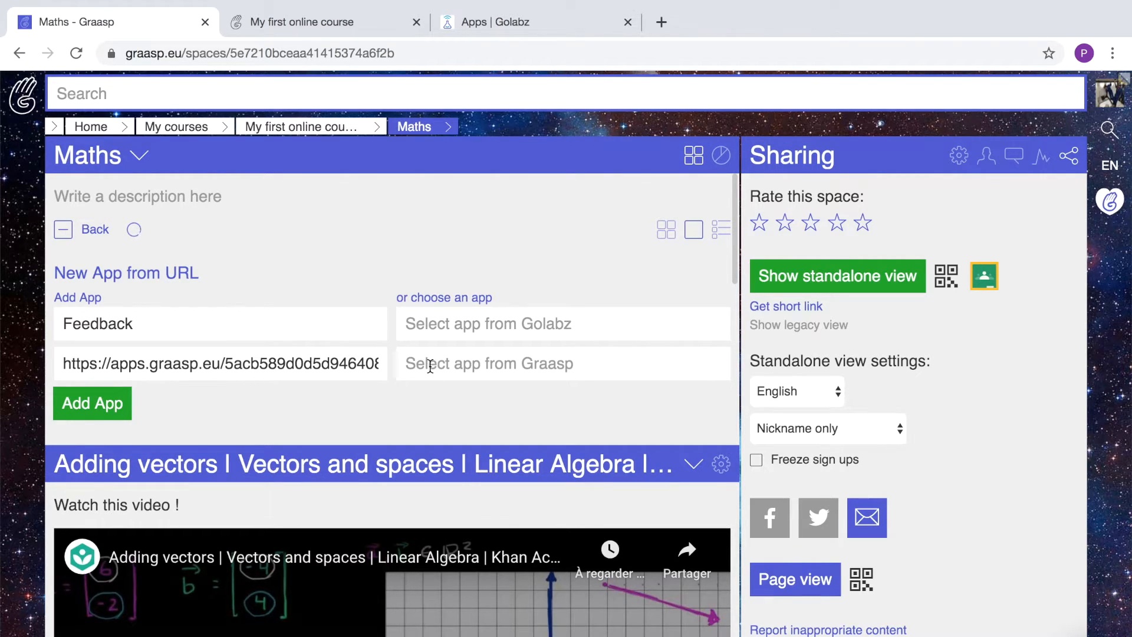
pyautogui.click(429, 365)
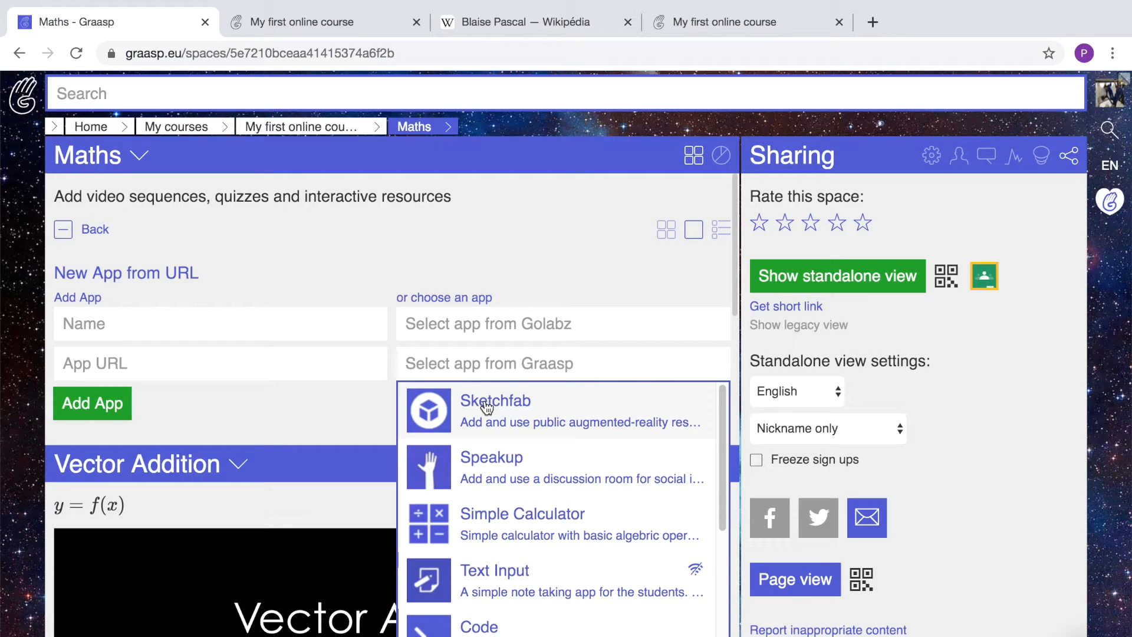
# Add the Sketchfab app and play its Anatomy 3D model.
pyautogui.click(485, 403)
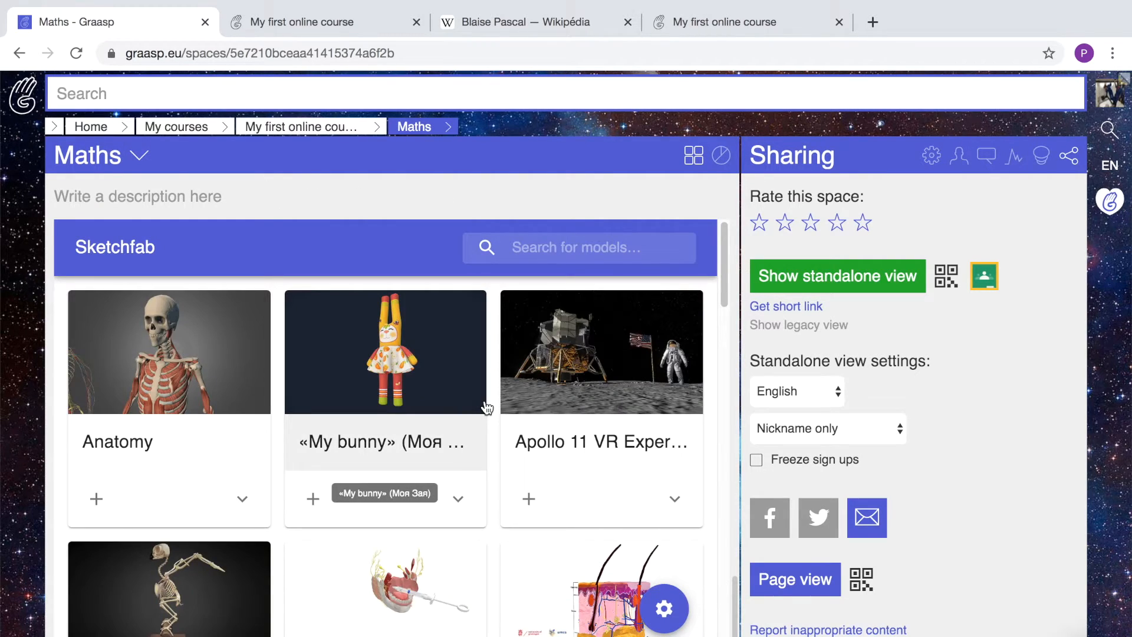
pyautogui.click(212, 368)
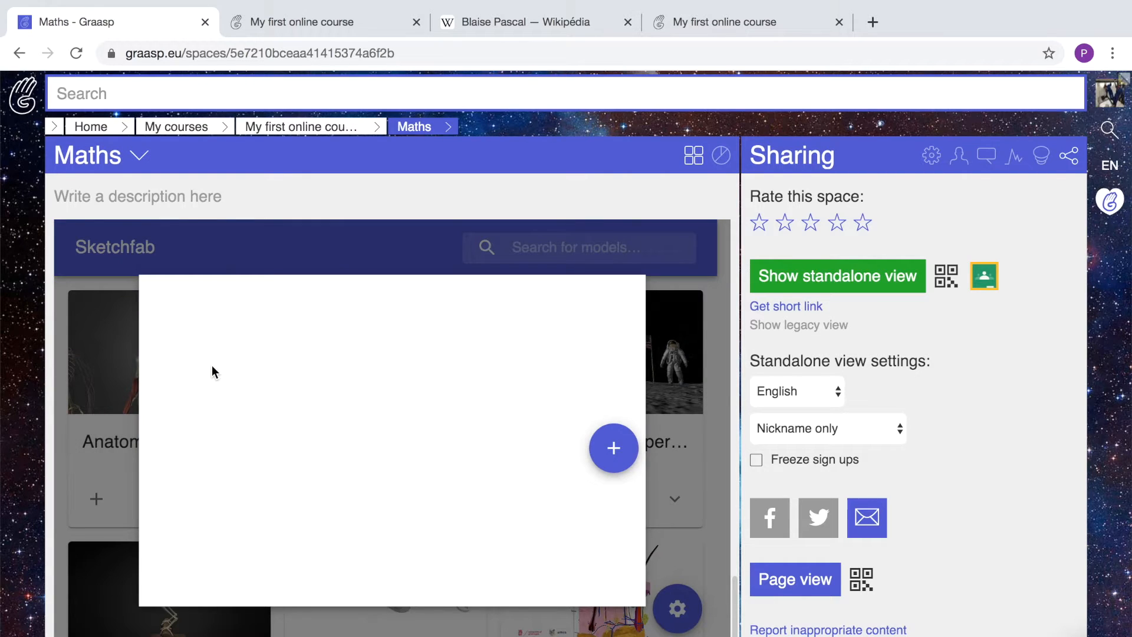
pyautogui.click(385, 437)
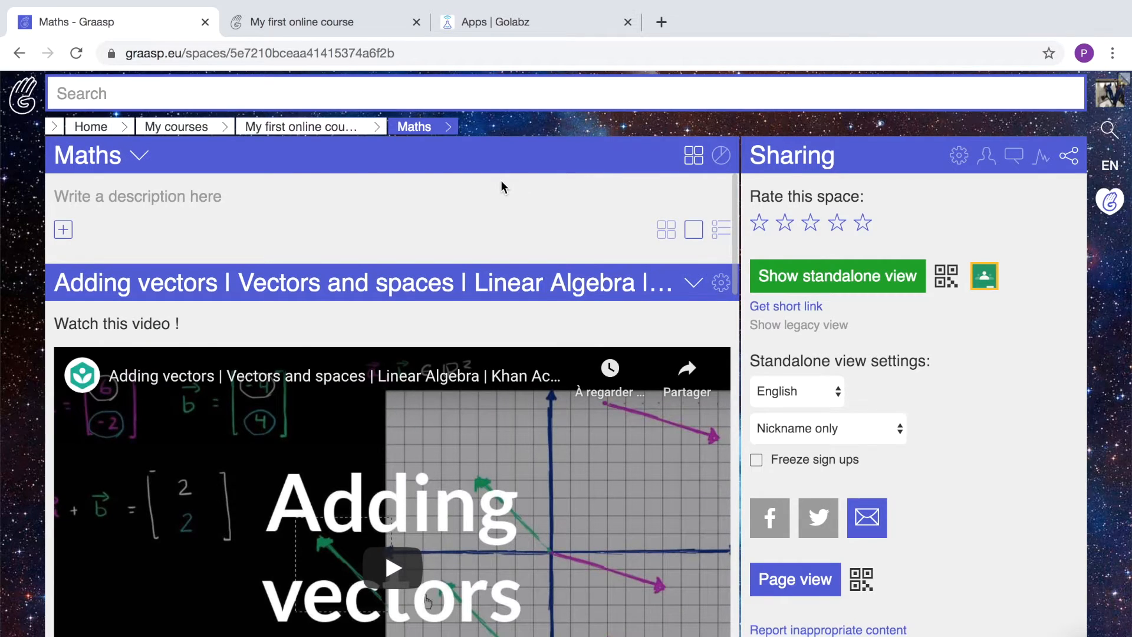
# Add the Golabz Chat app to the My first online course space.
pyautogui.click(299, 131)
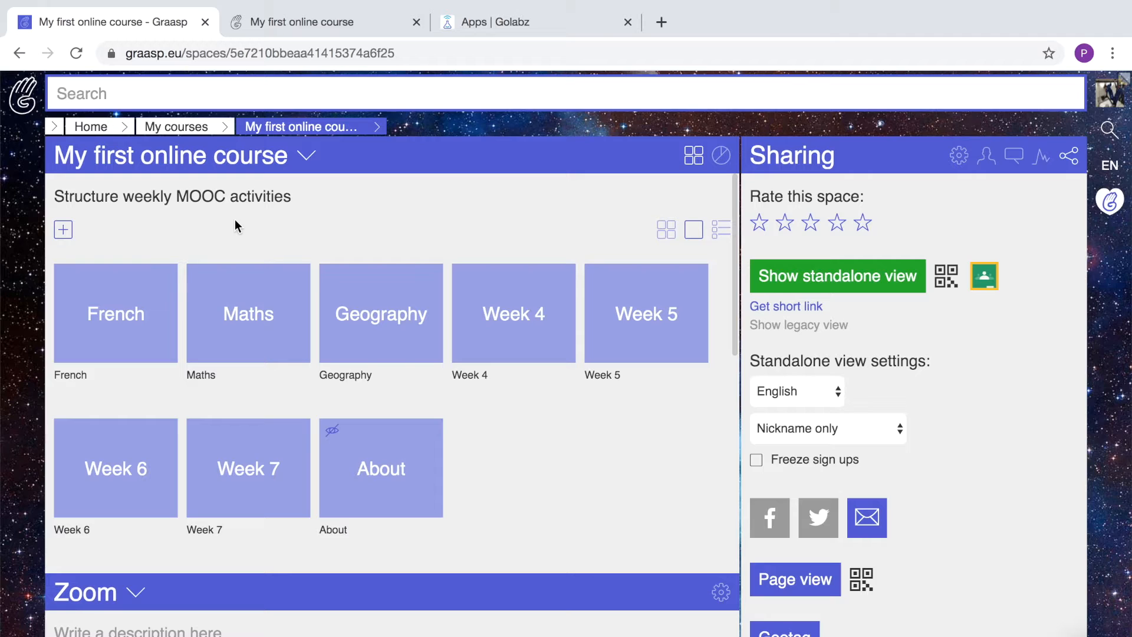
pyautogui.click(63, 230)
pyautogui.click(533, 306)
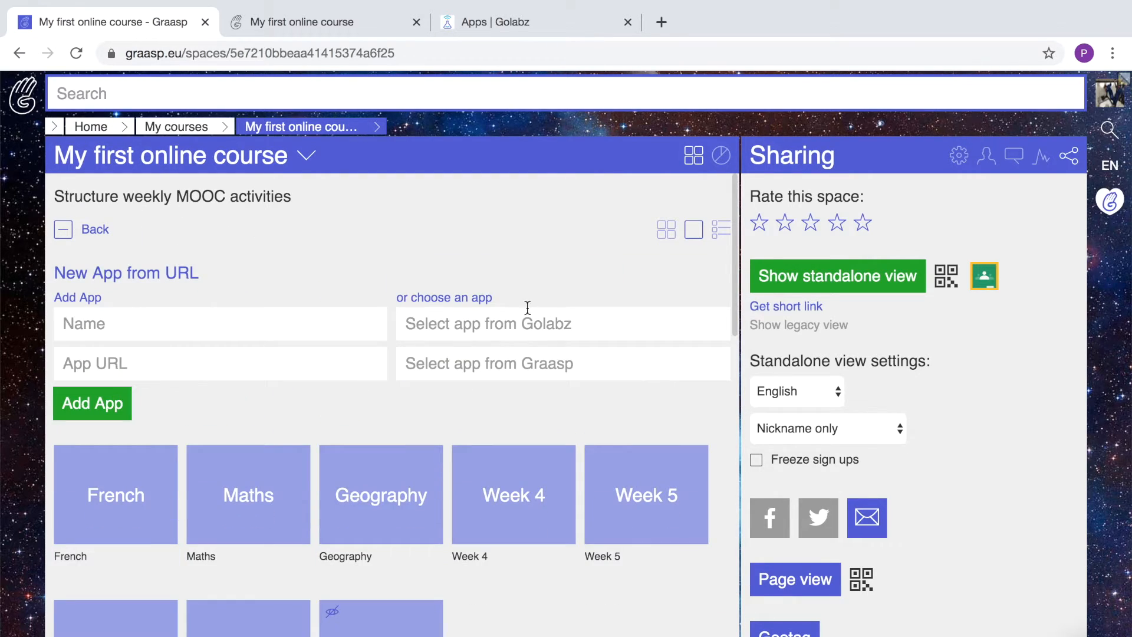
pyautogui.click(459, 323)
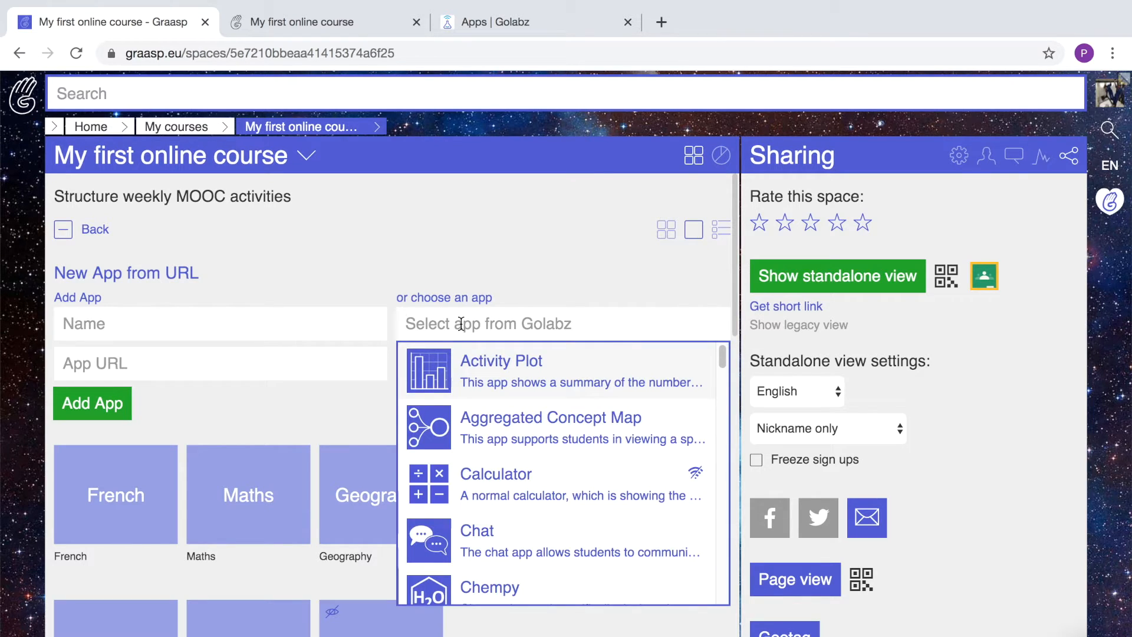
pyautogui.click(485, 538)
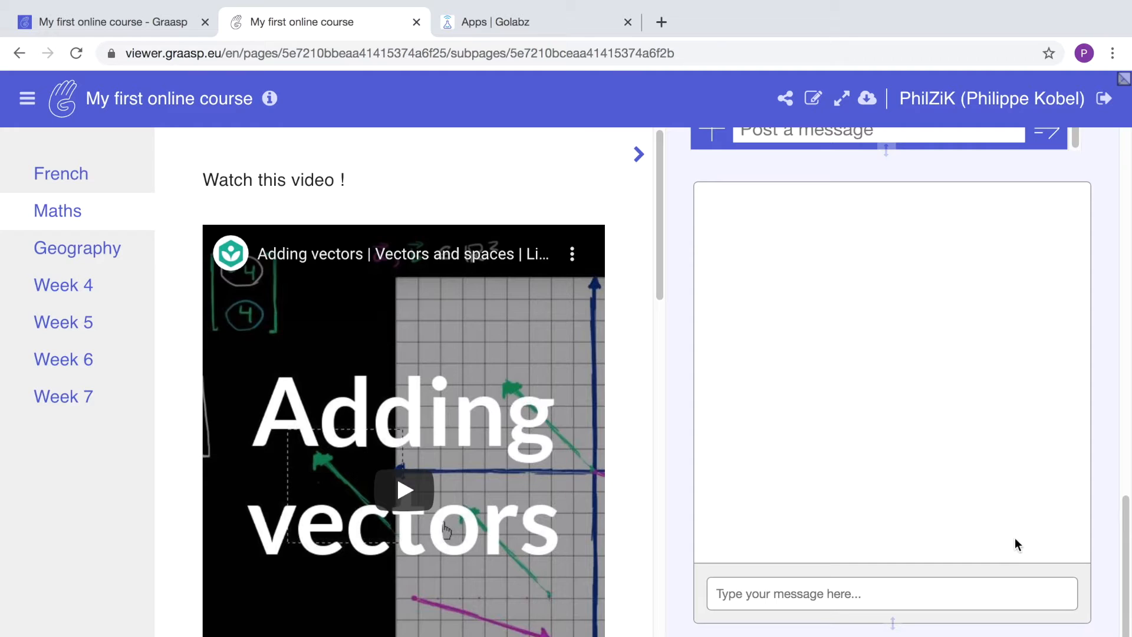
# Post the message "Hello !" in the Chat app from the viewer.
pyautogui.click(731, 594)
pyautogui.write('Hello !')
pyautogui.press('Return')
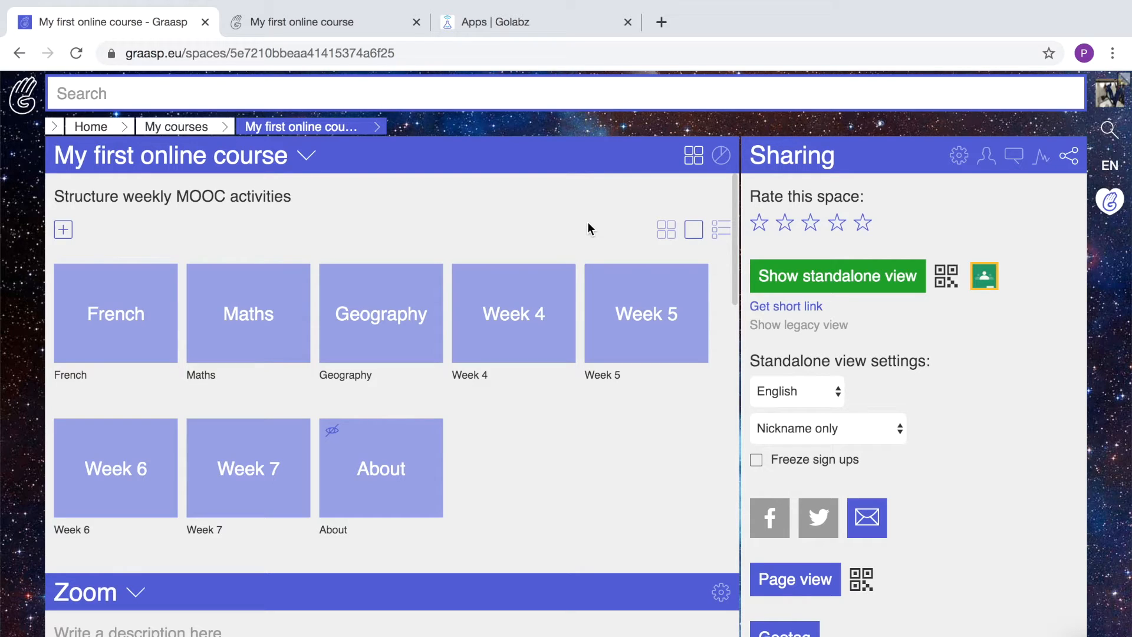
# Open the French space and scroll through the Golabz app collection.
pyautogui.moveTo(163, 286)
pyautogui.click(151, 321)
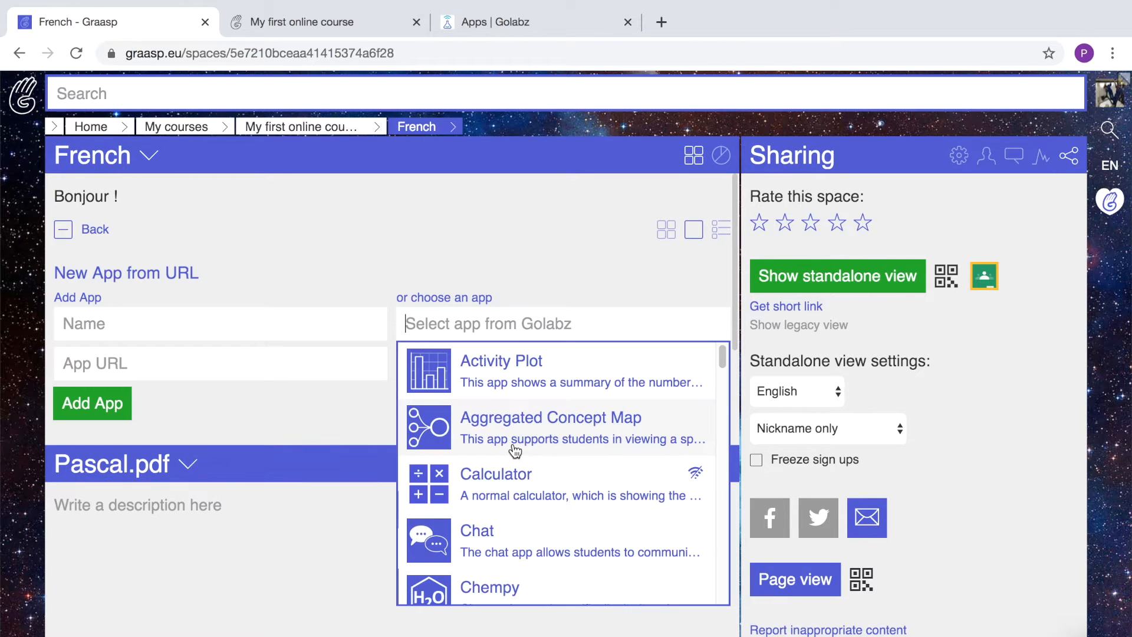
pyautogui.scroll(-3, 515, 451)
pyautogui.scroll(-5, 515, 451)
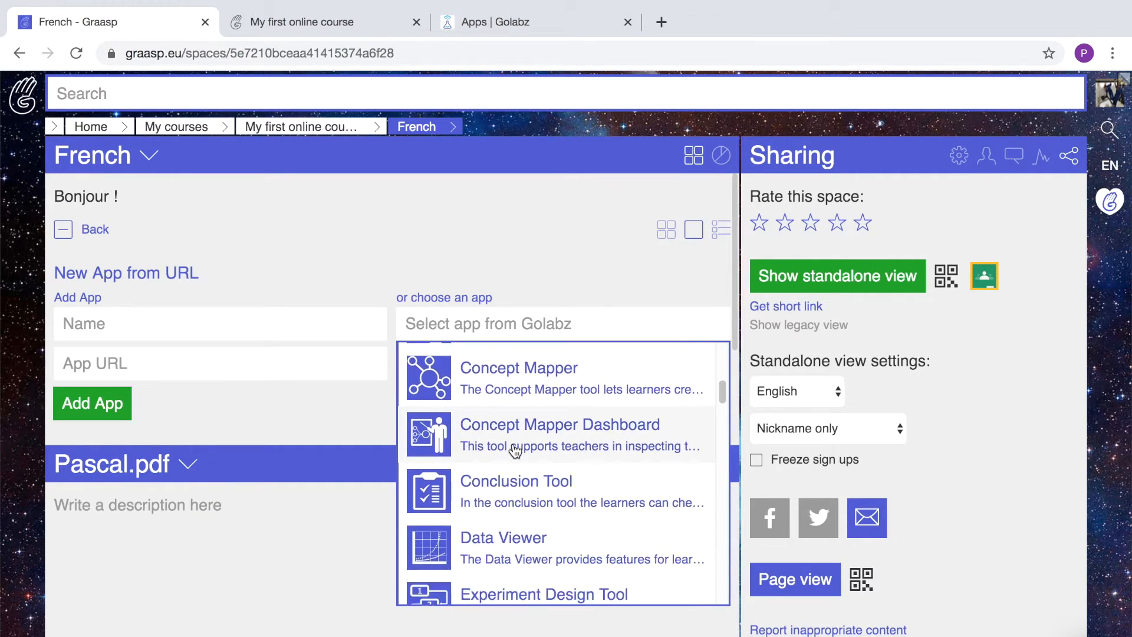
pyautogui.scroll(8, 515, 451)
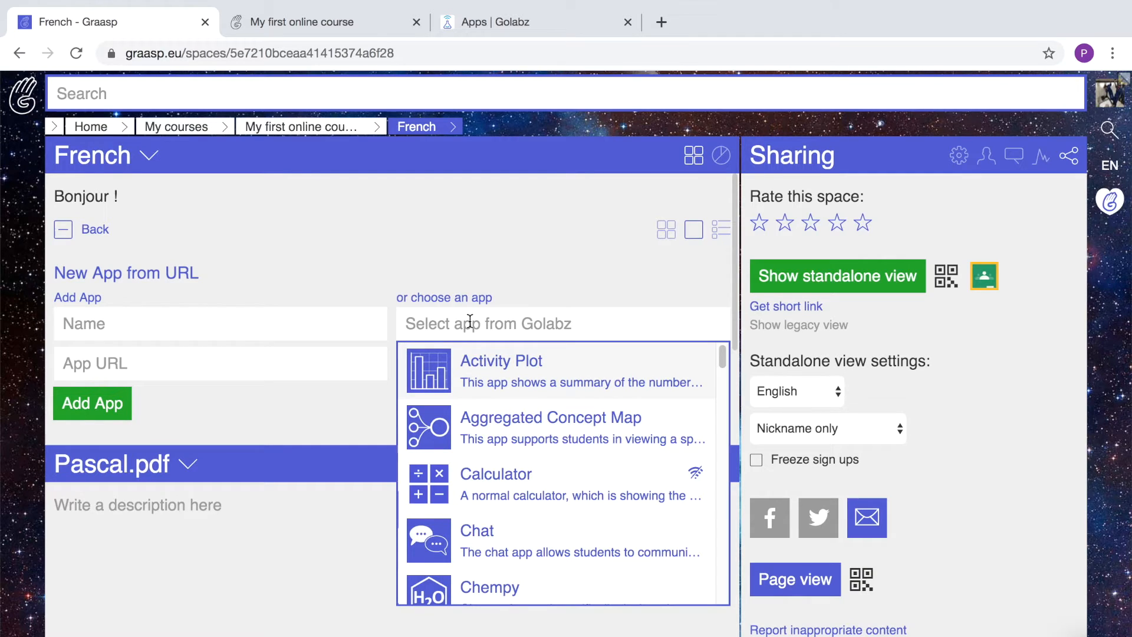
# Search Golabz for "quiz" and add the Quiz app to the French space.
pyautogui.write('quiz')
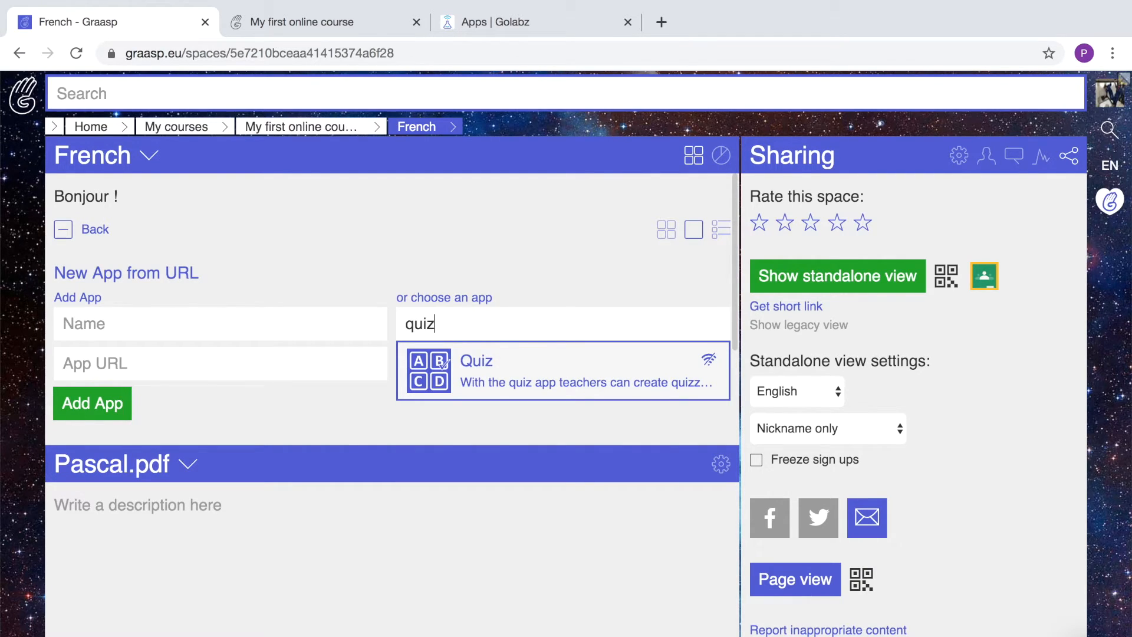
pyautogui.click(478, 366)
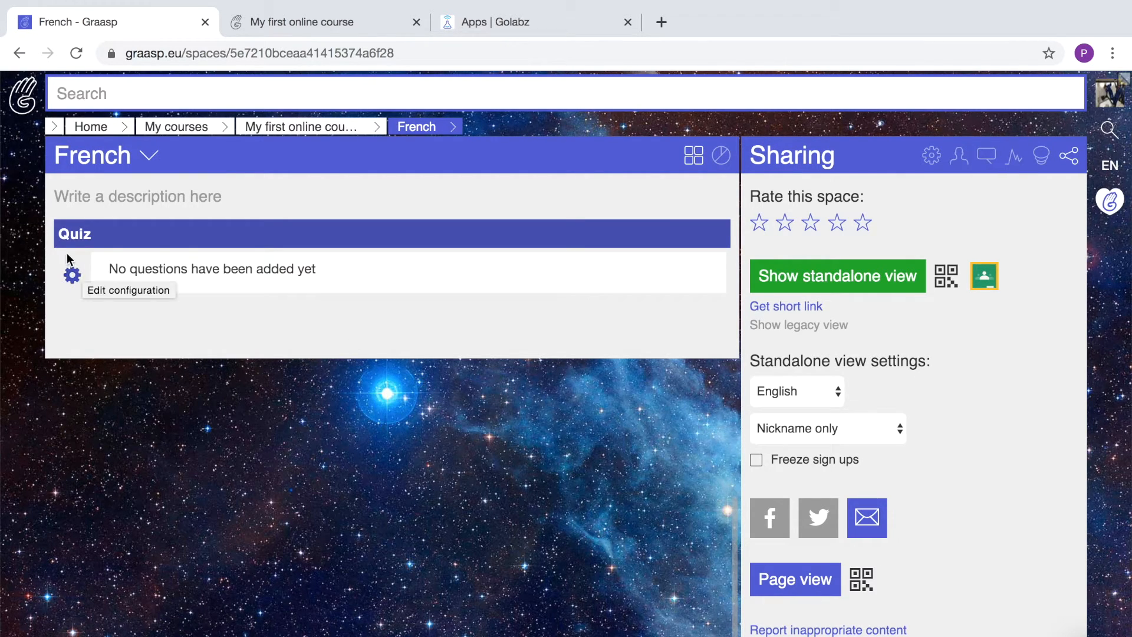
# In the Quiz configuration, write question 1: How do you translate "two pineapple"? and set its choice type.
pyautogui.click(73, 276)
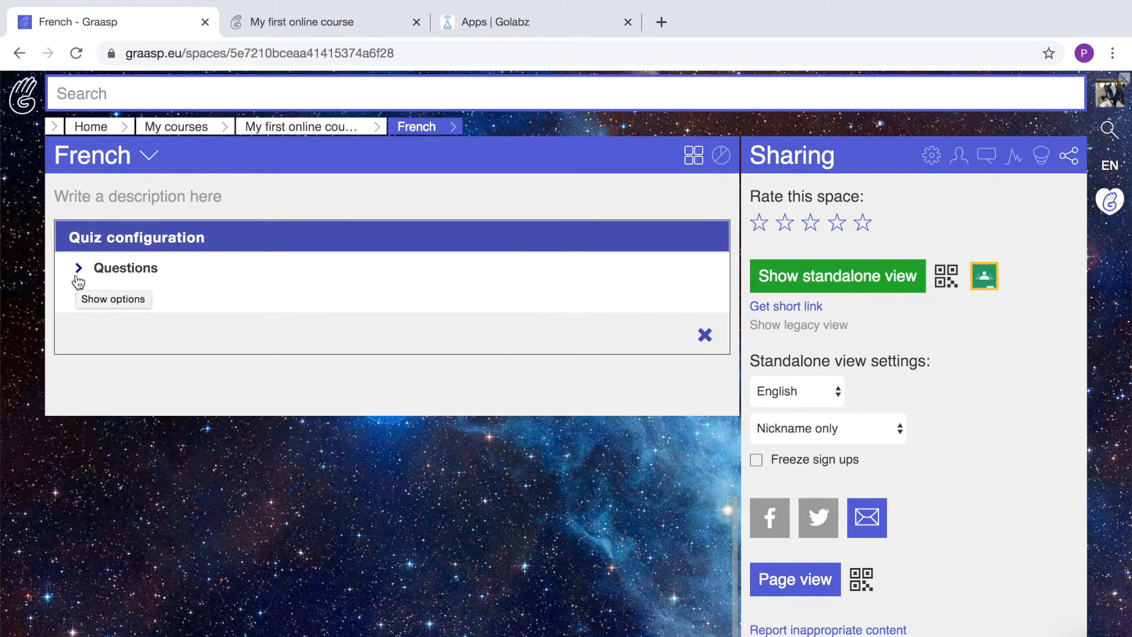
pyautogui.click(112, 269)
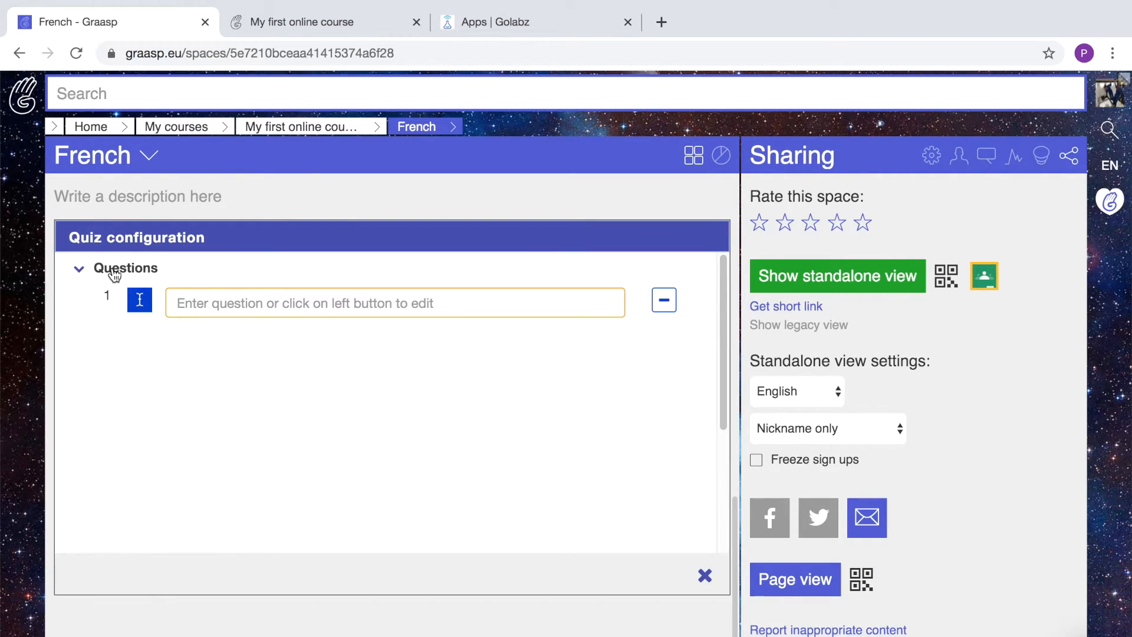
pyautogui.click(190, 300)
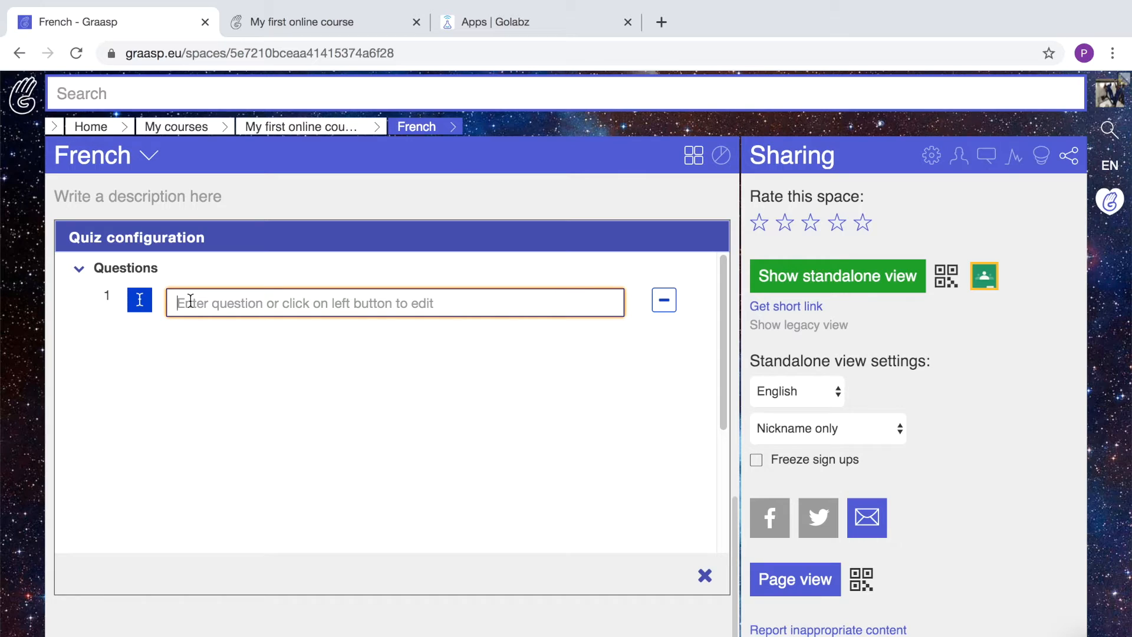
pyautogui.write('How do you translate "two pineapple"?')
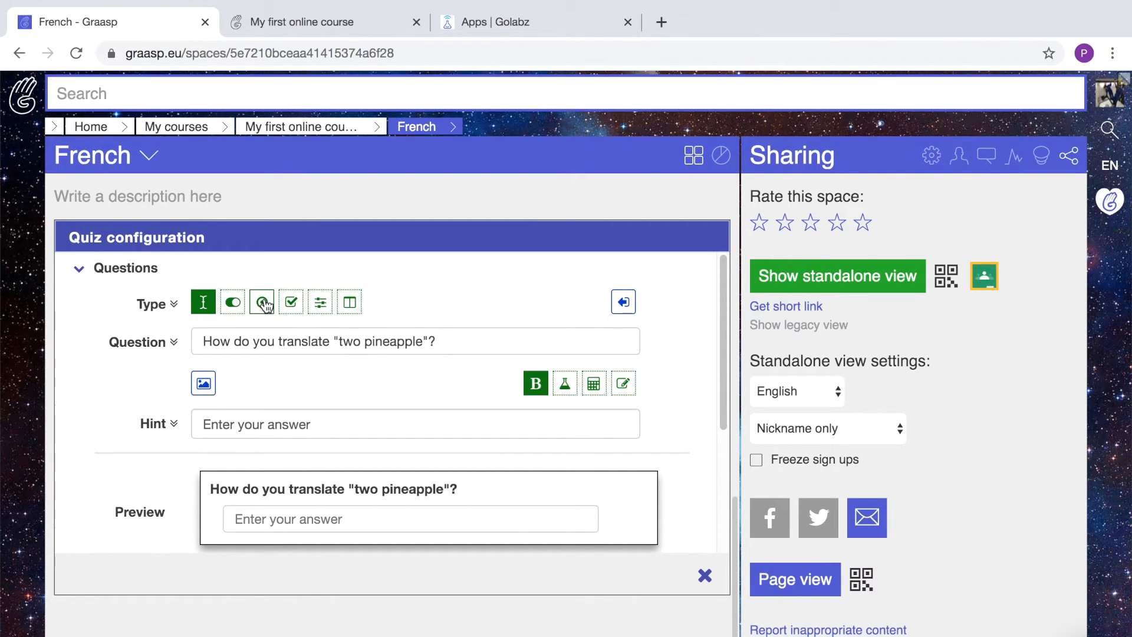
pyautogui.click(263, 304)
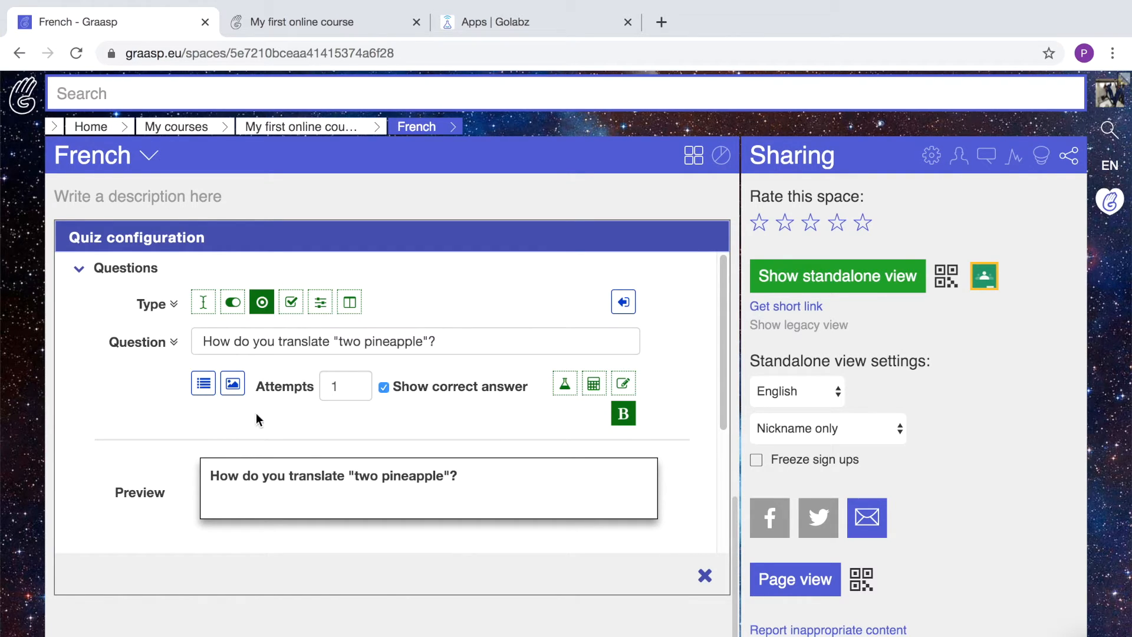
# Allow 3 attempts and add a first answer option.
pyautogui.doubleClick(347, 387)
pyautogui.write('3')
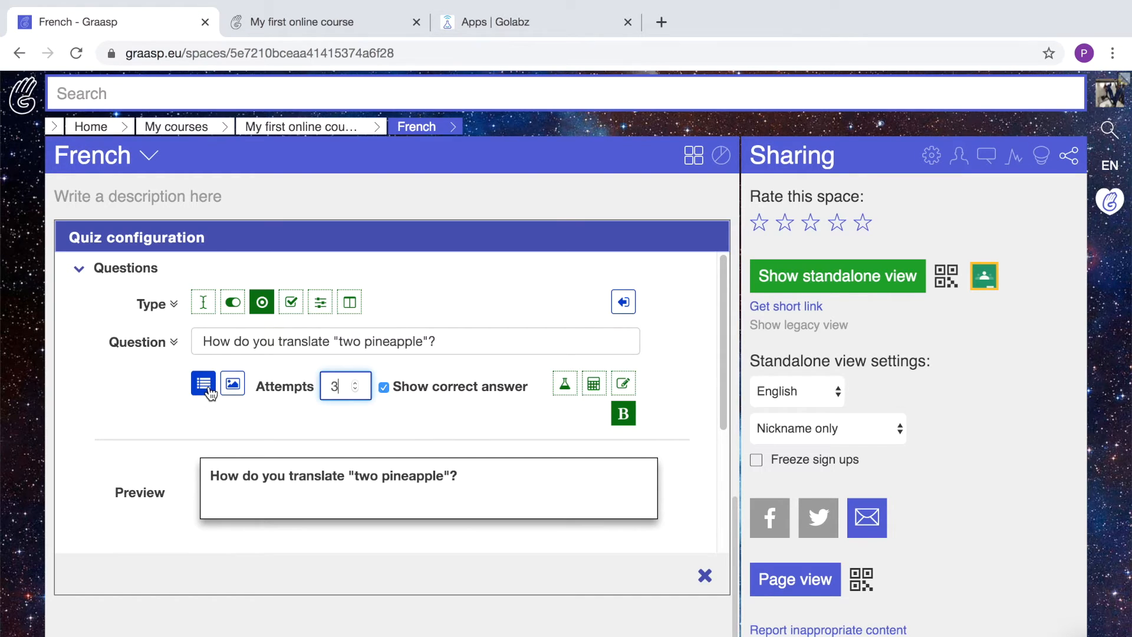
pyautogui.click(209, 392)
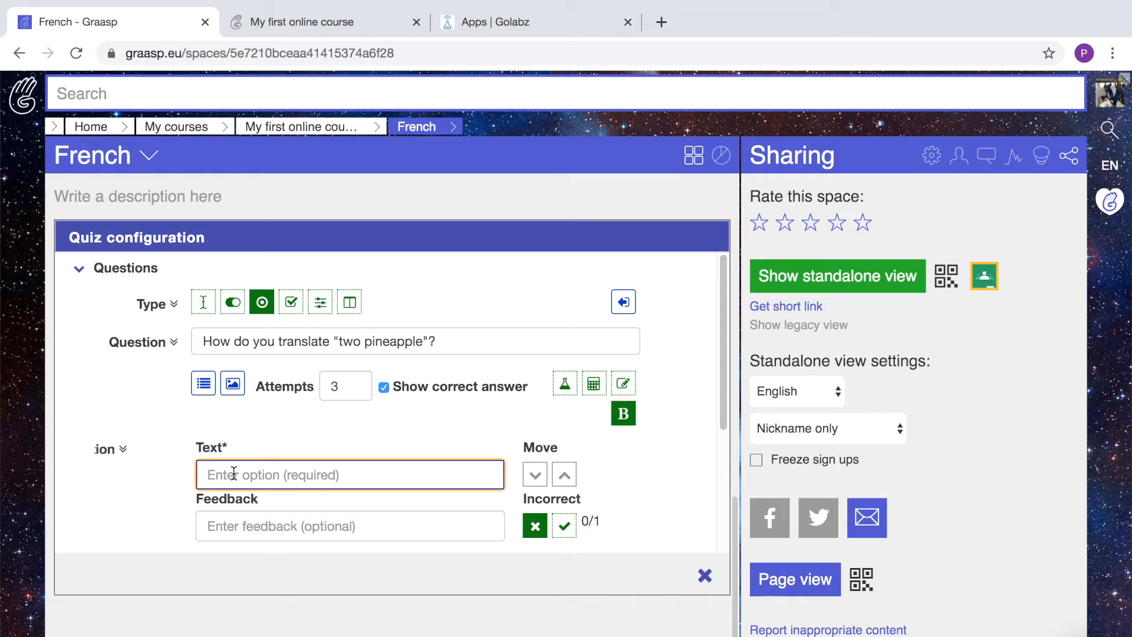
# Enter three answer options: Deux ananas, Deux ananases and Deux pommes de pins.
pyautogui.write('Deux ananas')
pyautogui.scroll(-3, 354, 413)
pyautogui.click(203, 286)
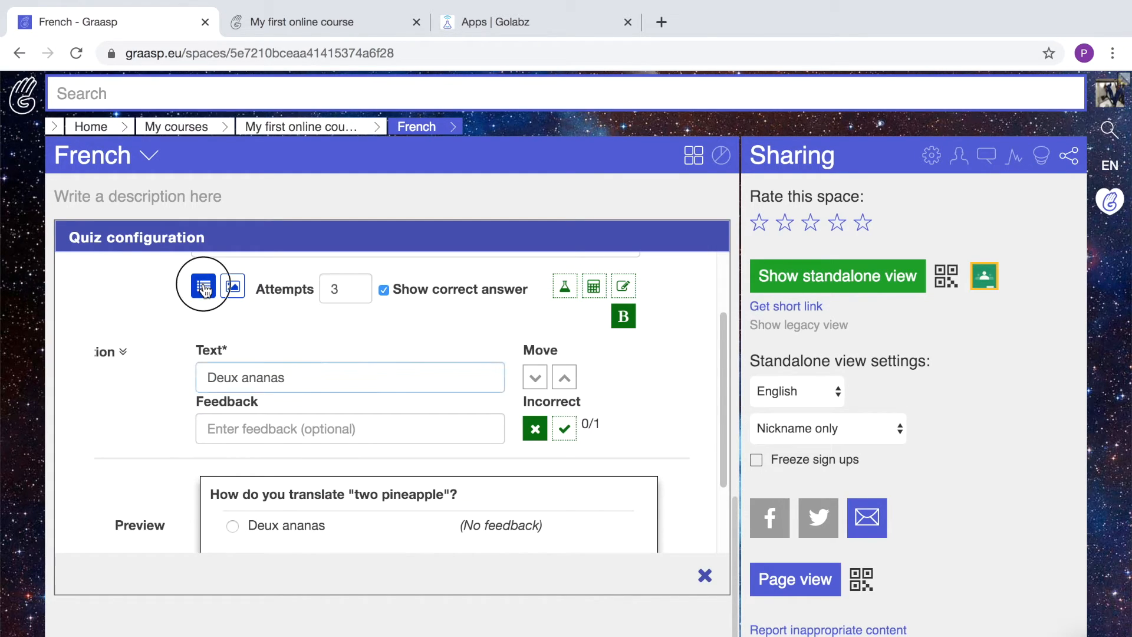
pyautogui.write('Deux ananases')
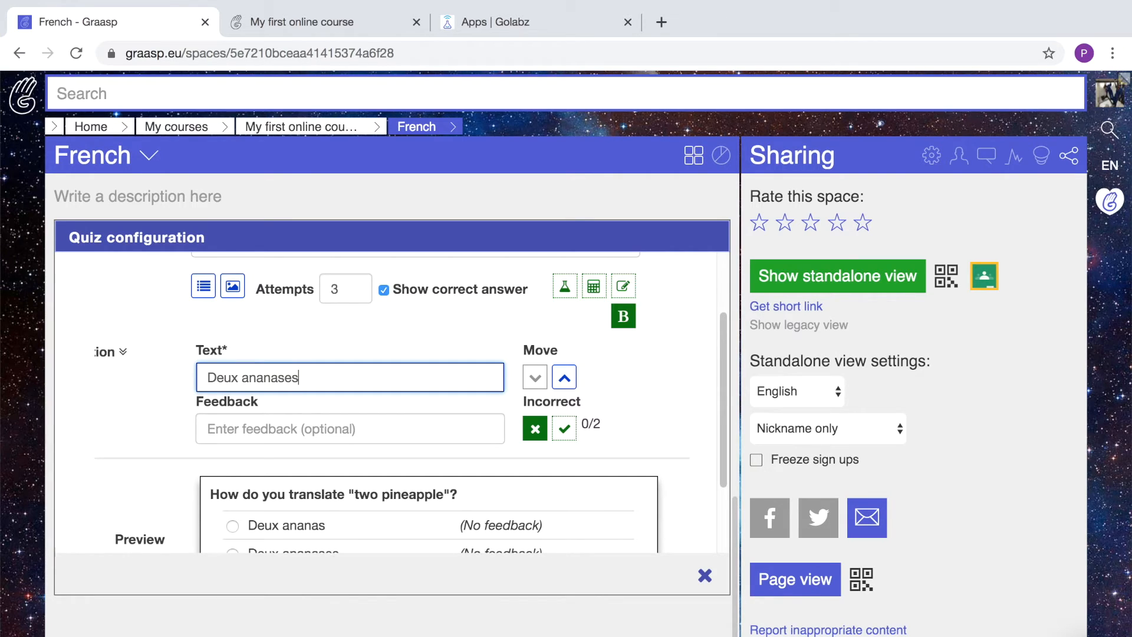
pyautogui.press('Return')
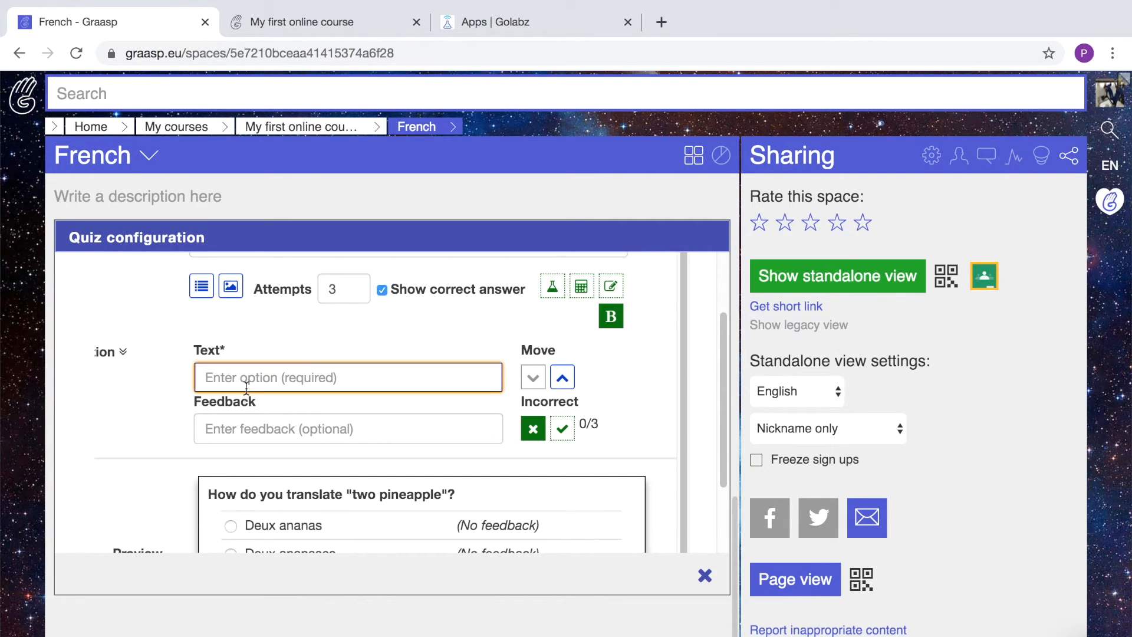
pyautogui.write('Deux pomm')
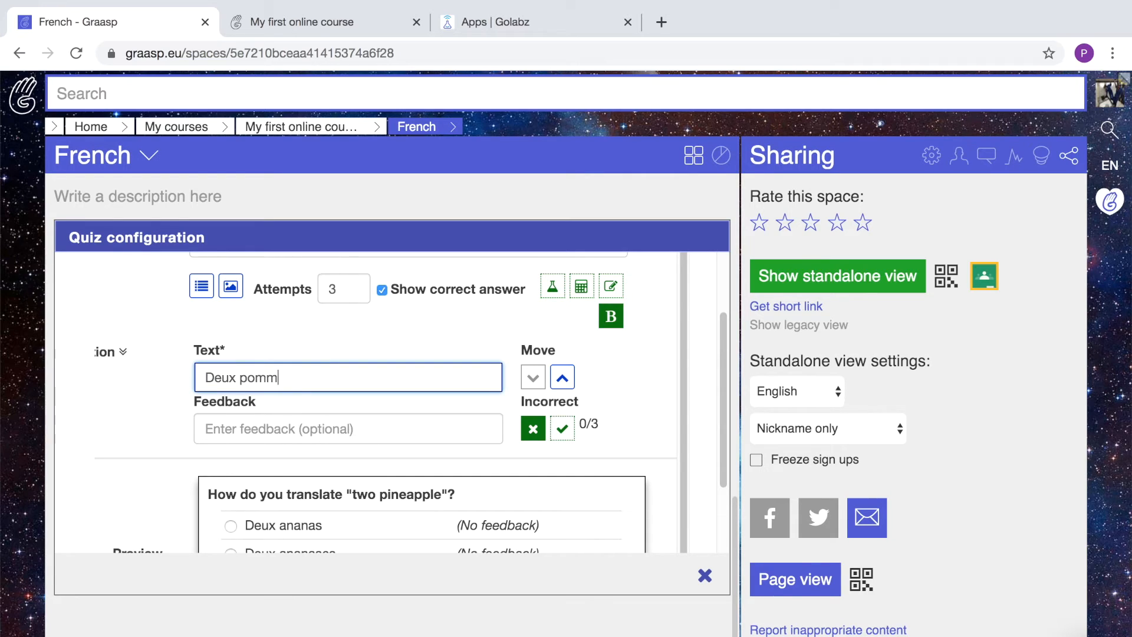
pyautogui.write('es de pins')
# Give Deux pommes de pins the feedback 'Oops! This is a direct translation' and mark Deux ananas correct.
pyautogui.press('Tab')
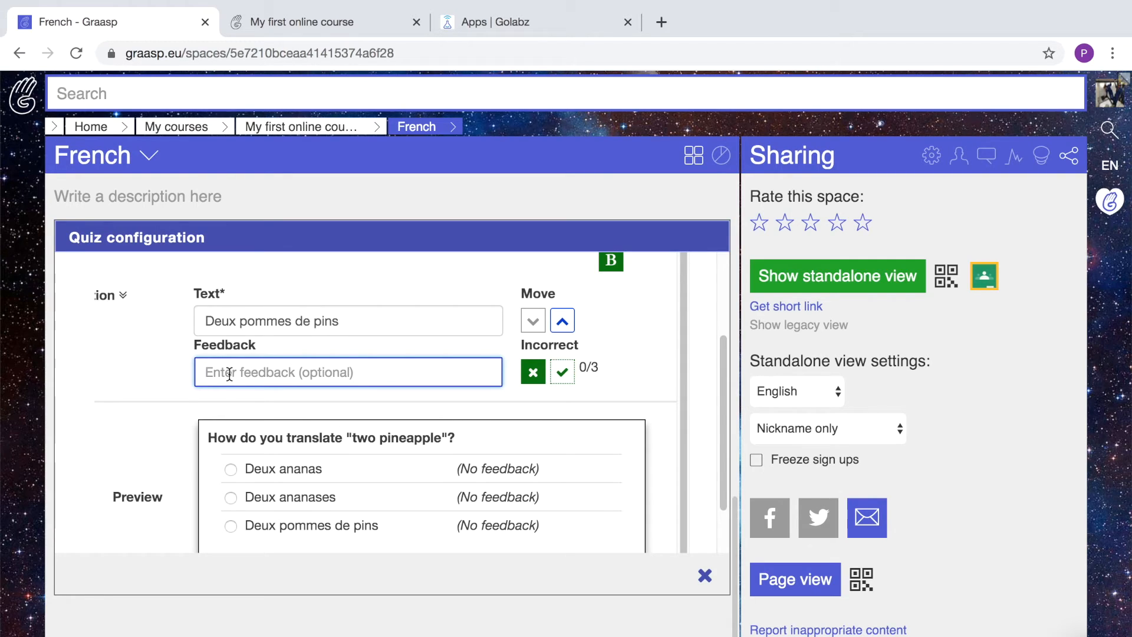
pyautogui.write('O')
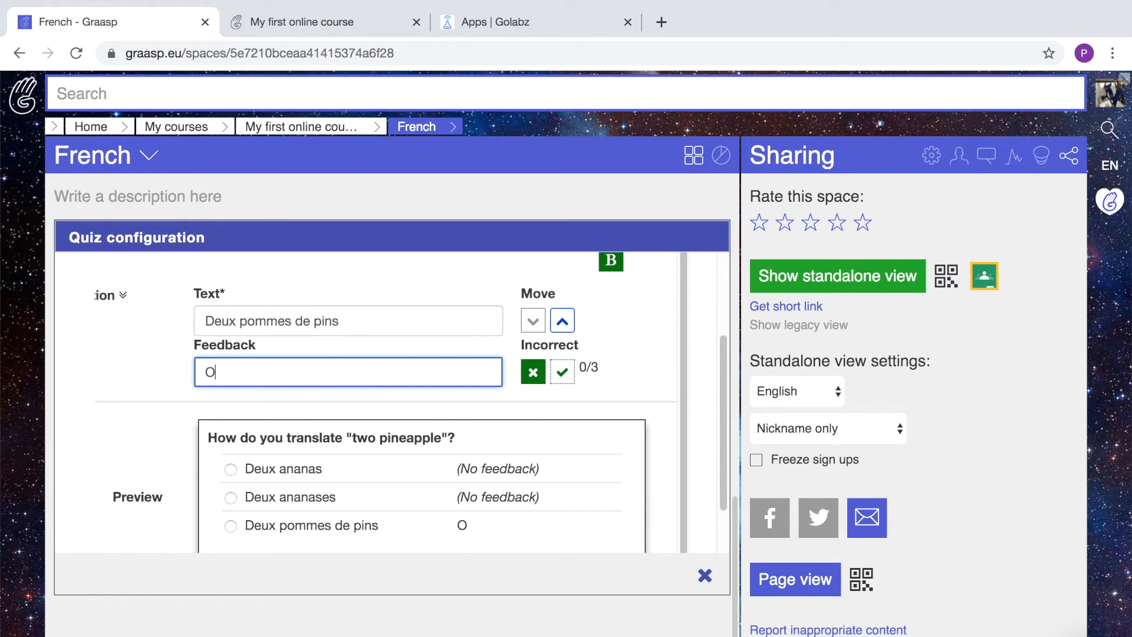
pyautogui.write('ops! This is ')
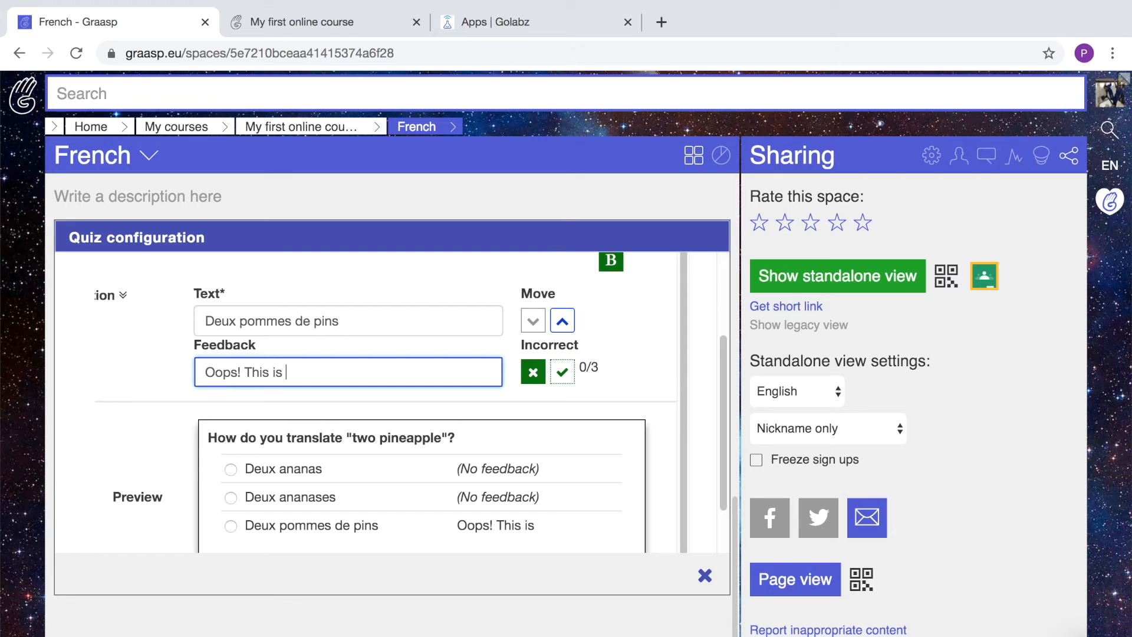
pyautogui.write('a direct translation')
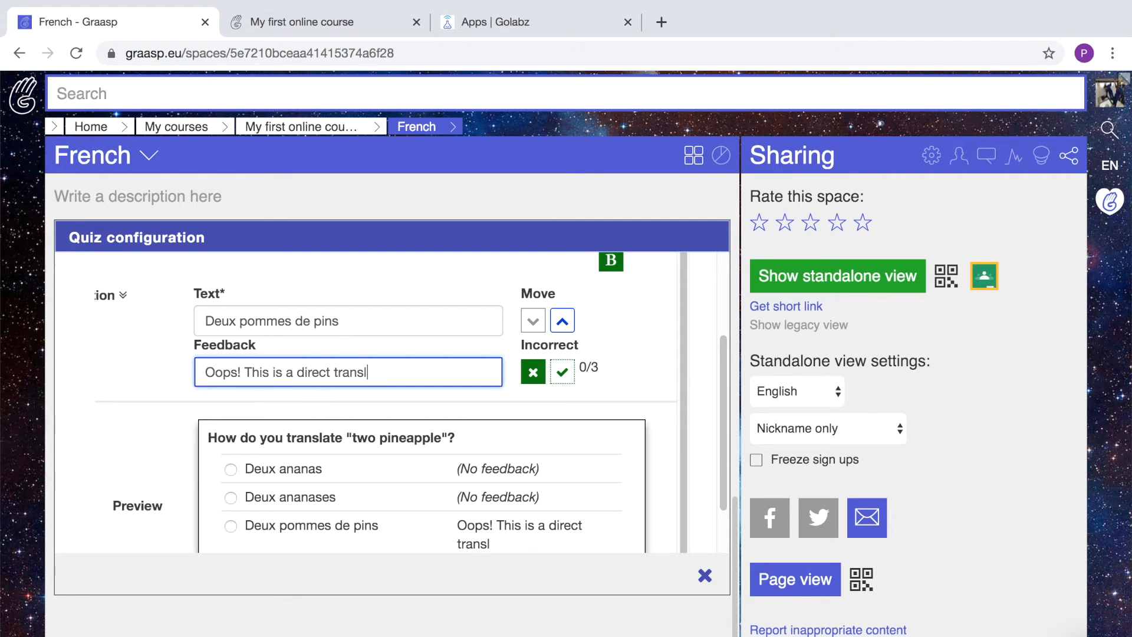
pyautogui.click(302, 480)
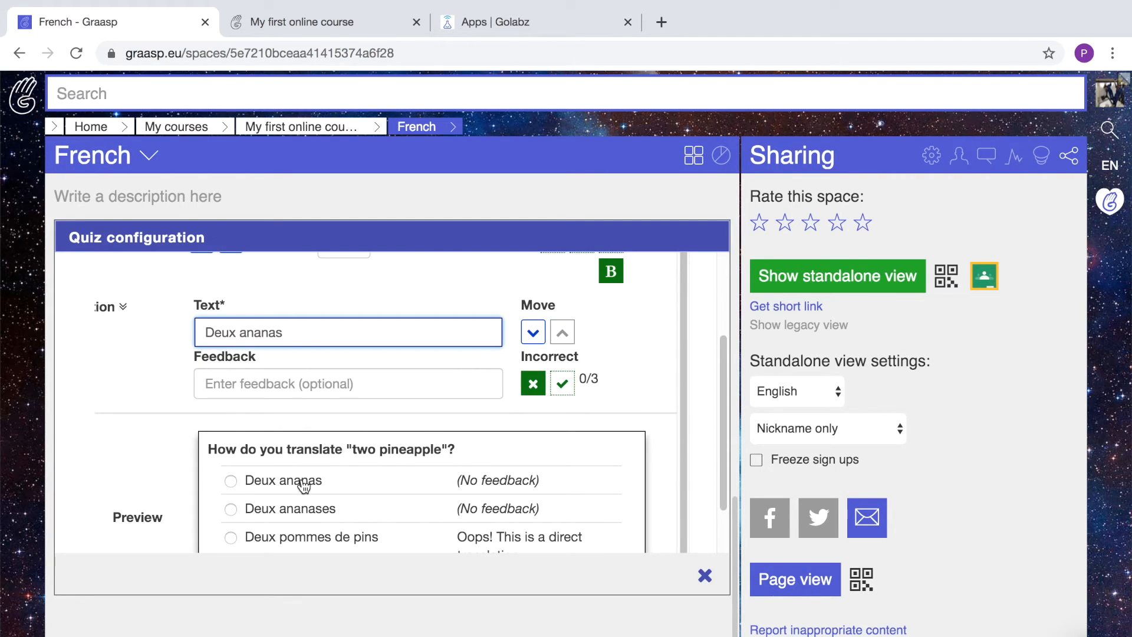
pyautogui.click(563, 384)
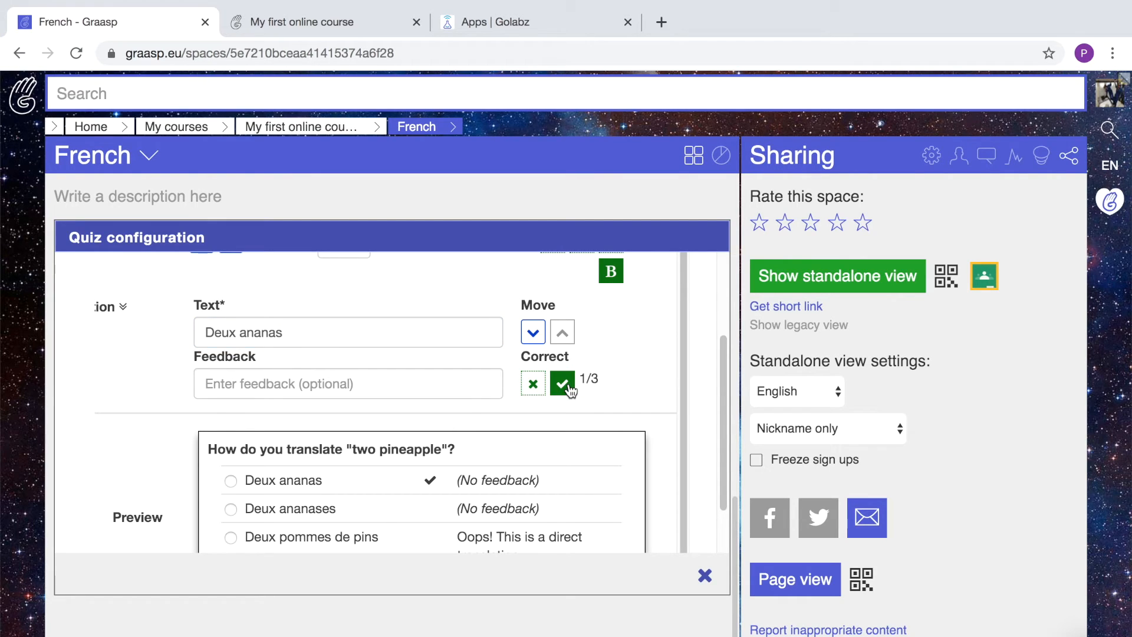
# Reload the My first online course viewer page so the new quiz shows.
pyautogui.click(319, 23)
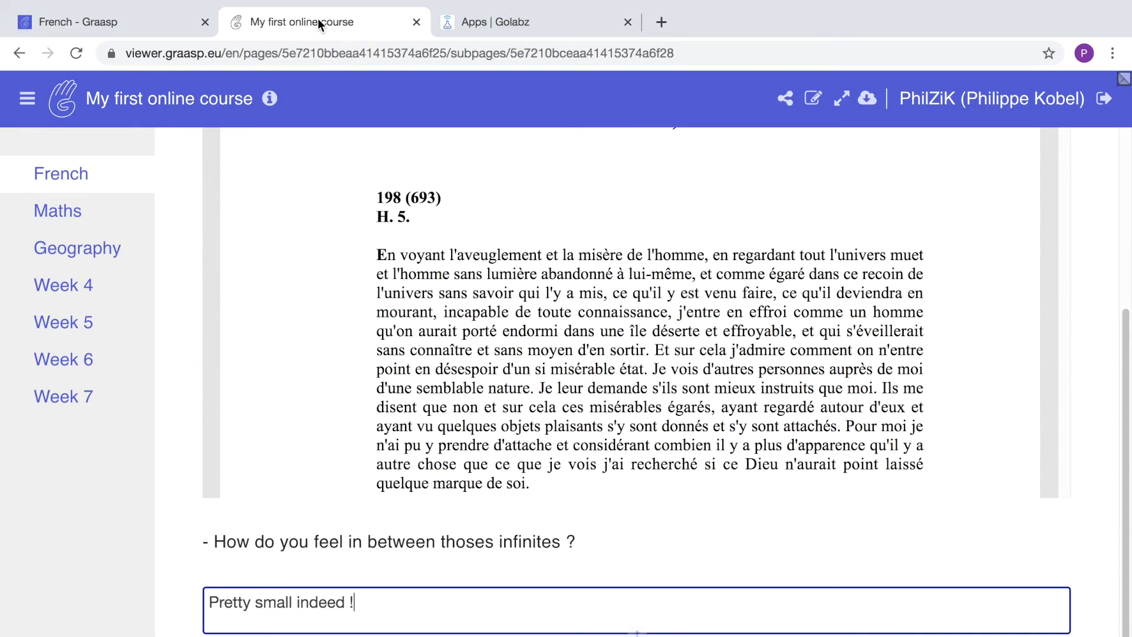
pyautogui.click(433, 53)
pyautogui.press('Return')
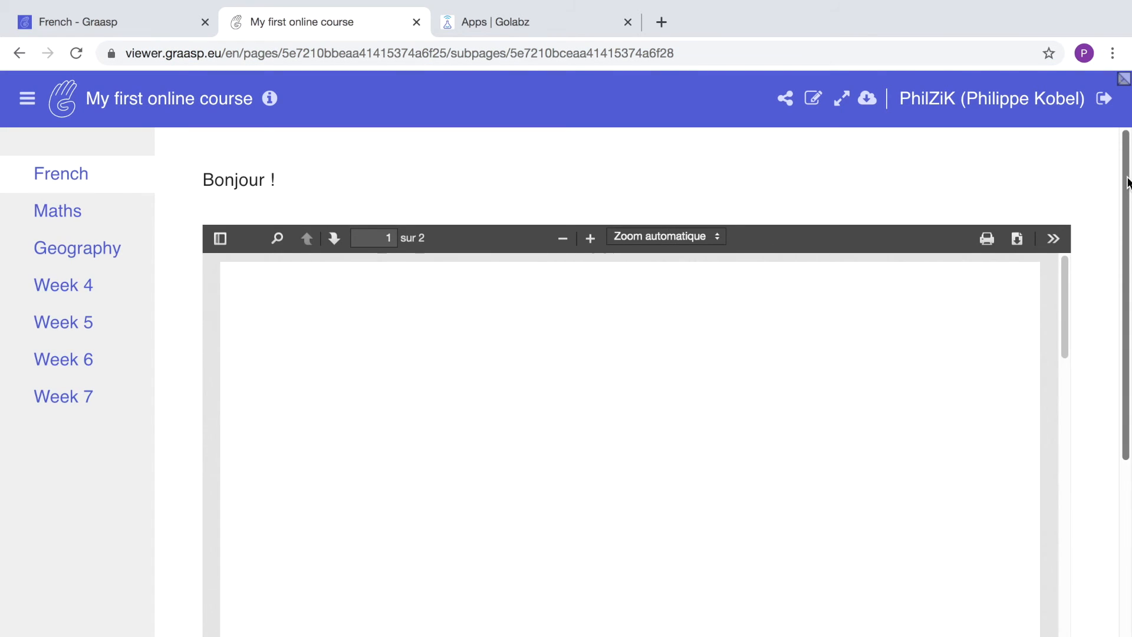
# In the Quiz, answer Deux pommes de pins first, then Deux ananas.
pyautogui.moveTo(1127, 182); pyautogui.dragTo(1128, 493)
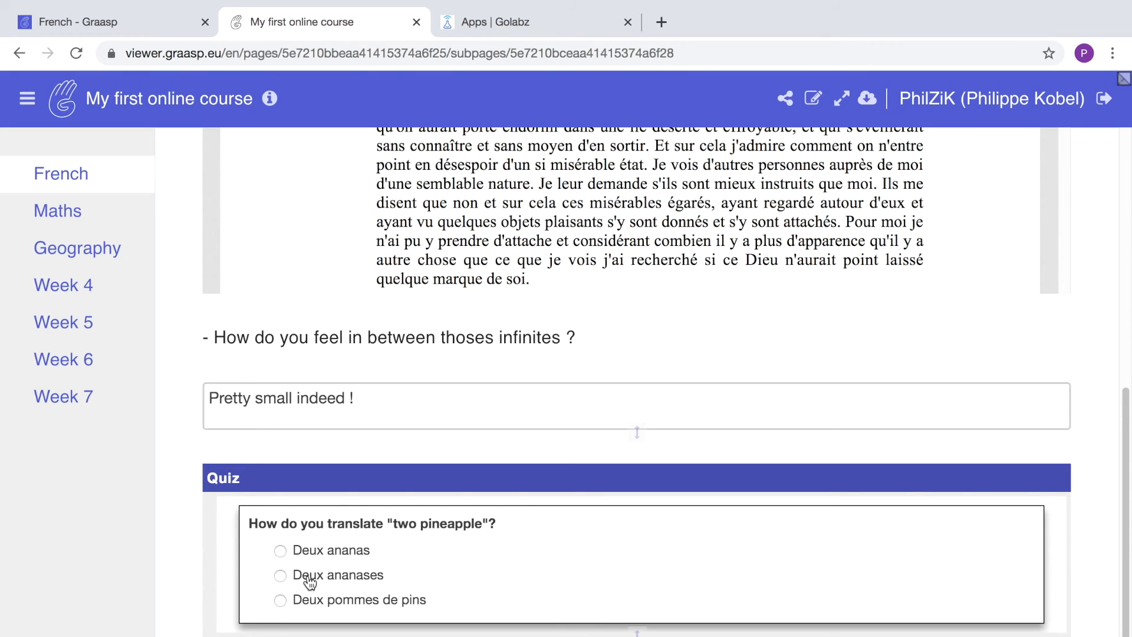
pyautogui.click(281, 601)
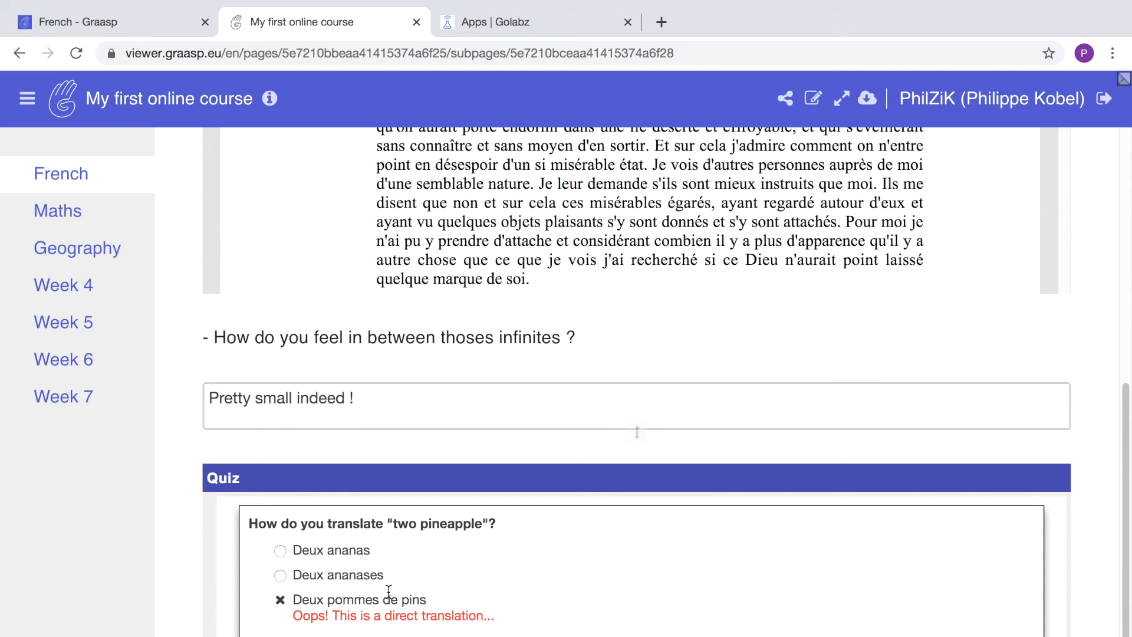
pyautogui.scroll(-1, 312, 564)
pyautogui.click(281, 535)
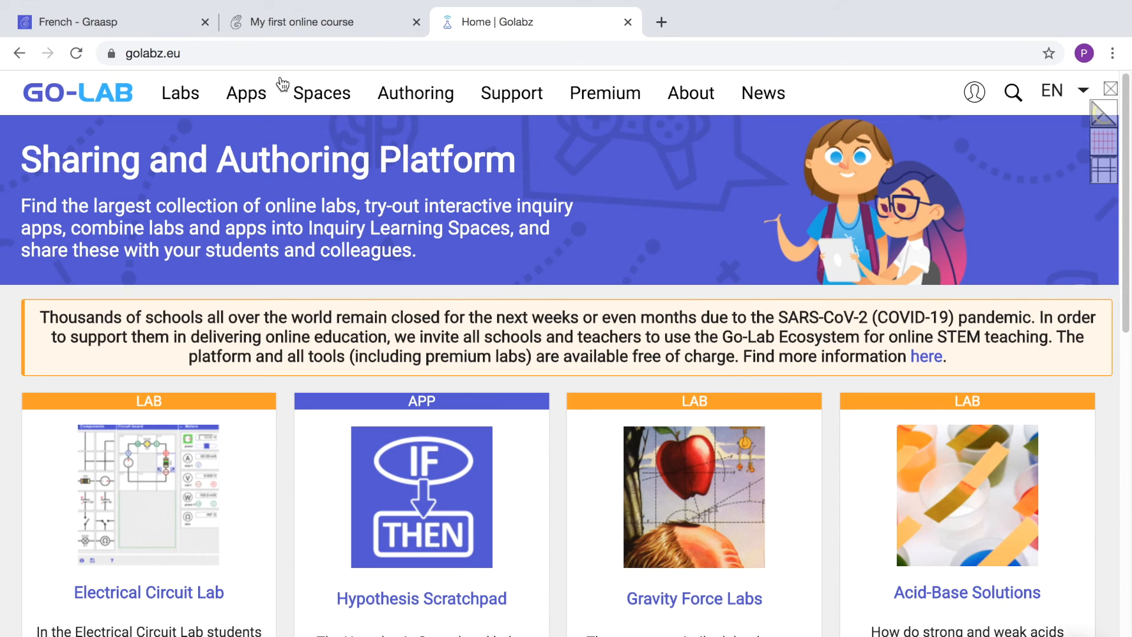
# Open the Golabz Apps catalogue and scroll down through the app list.
pyautogui.click(255, 98)
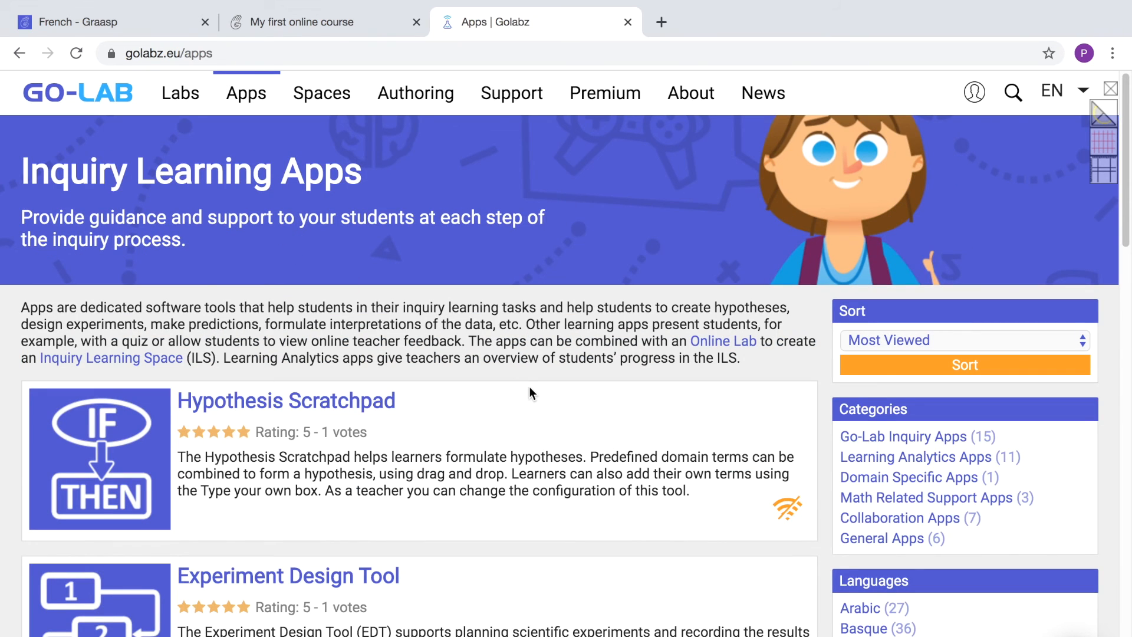
pyautogui.scroll(-15, 528, 387)
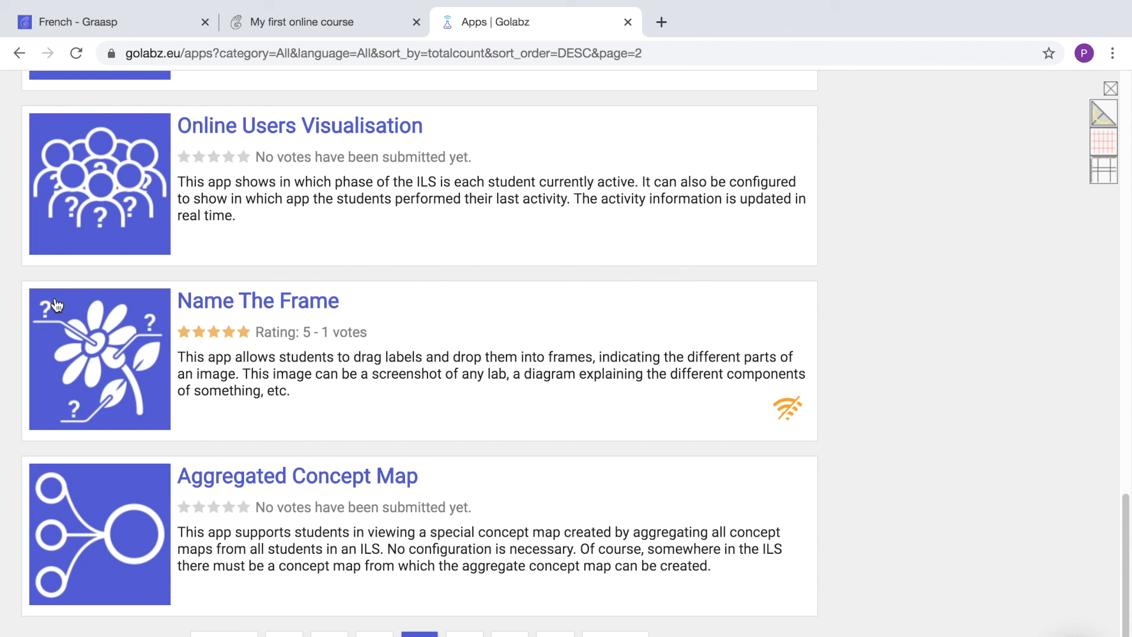
# View the Name The Frame app details, then return to the apps list's page 2.
pyautogui.click(218, 313)
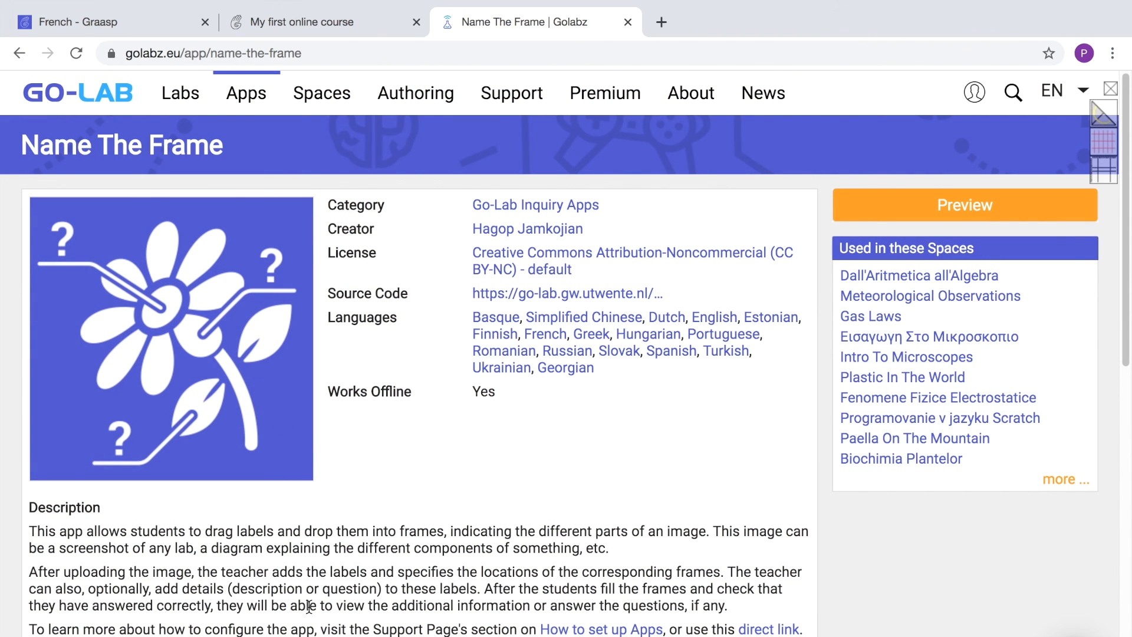
pyautogui.scroll(-9, 308, 606)
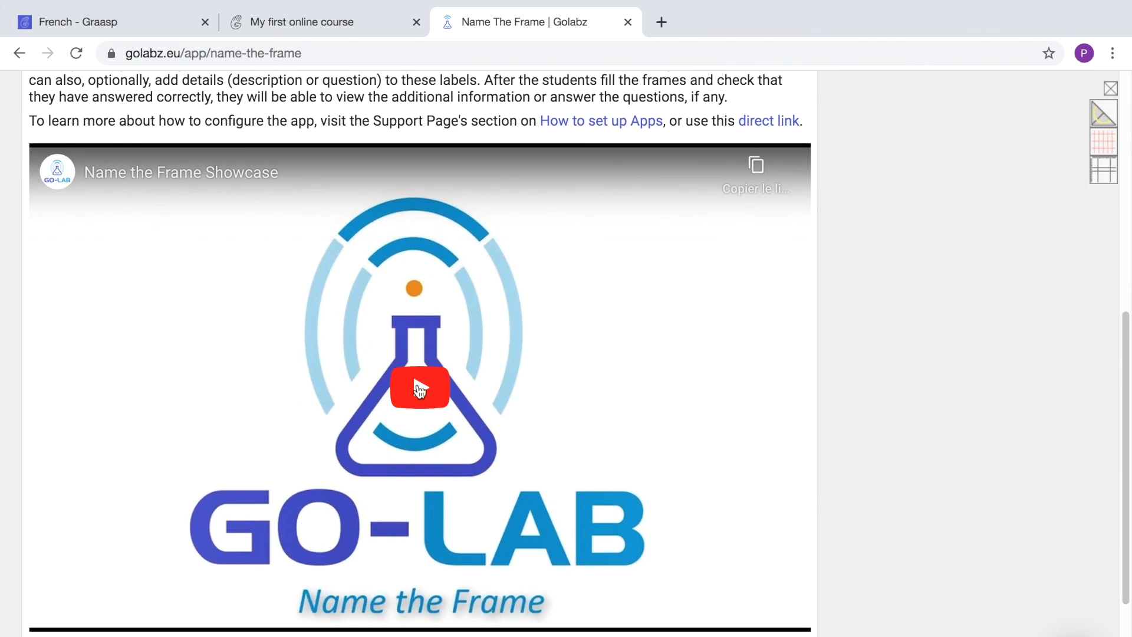
pyautogui.hotkey('alt', 'Left')
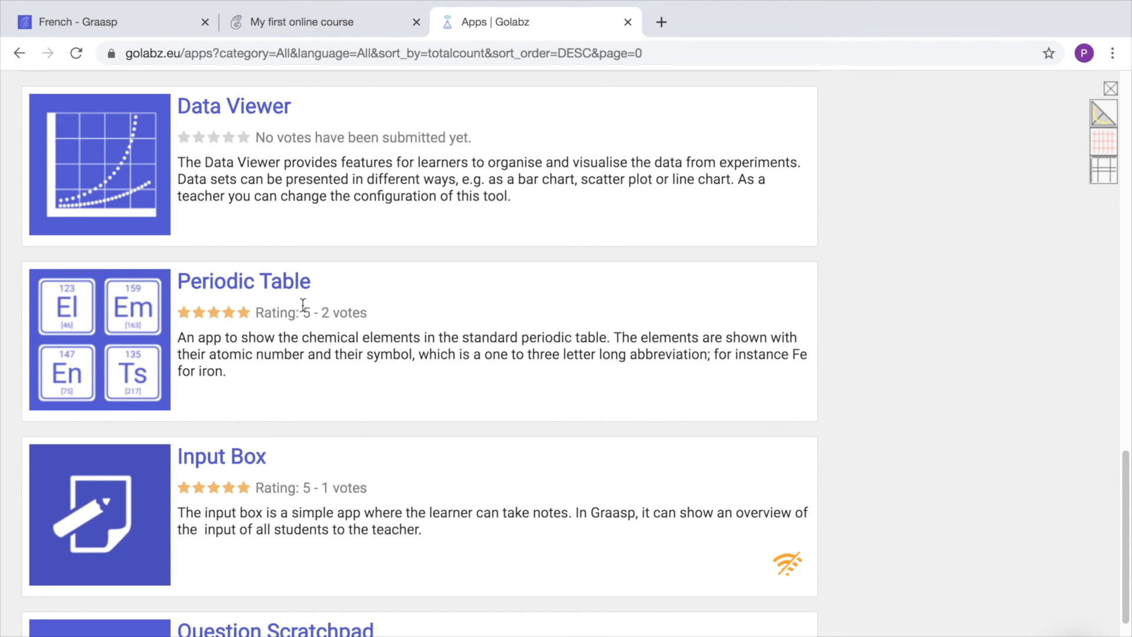
pyautogui.scroll(-5, 298, 375)
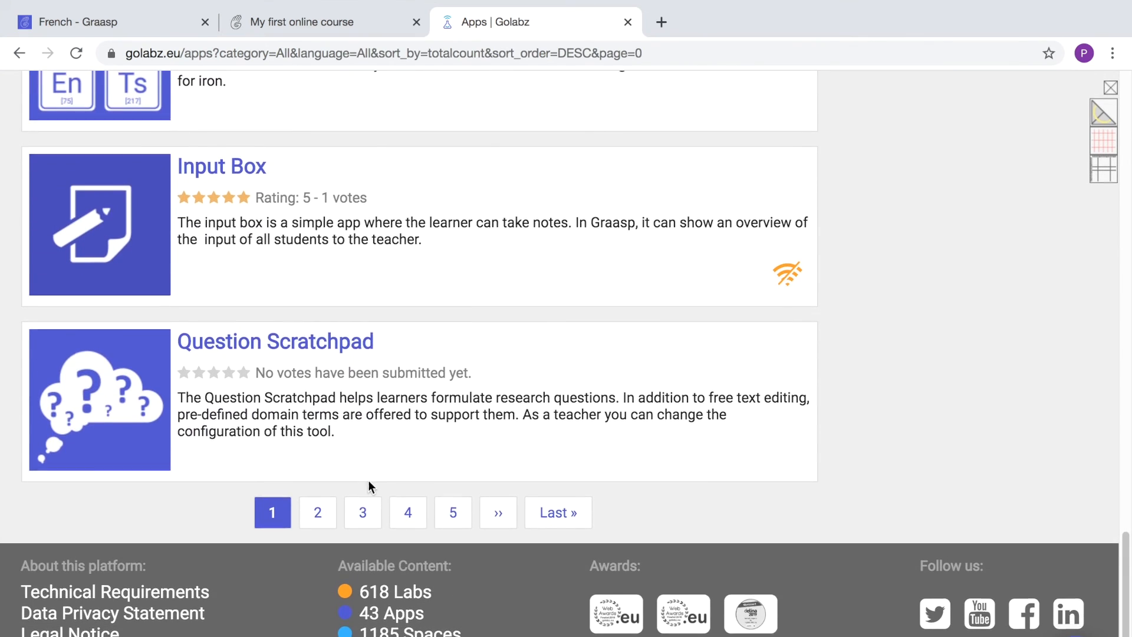
pyautogui.click(317, 511)
pyautogui.scroll(-11, 381, 216)
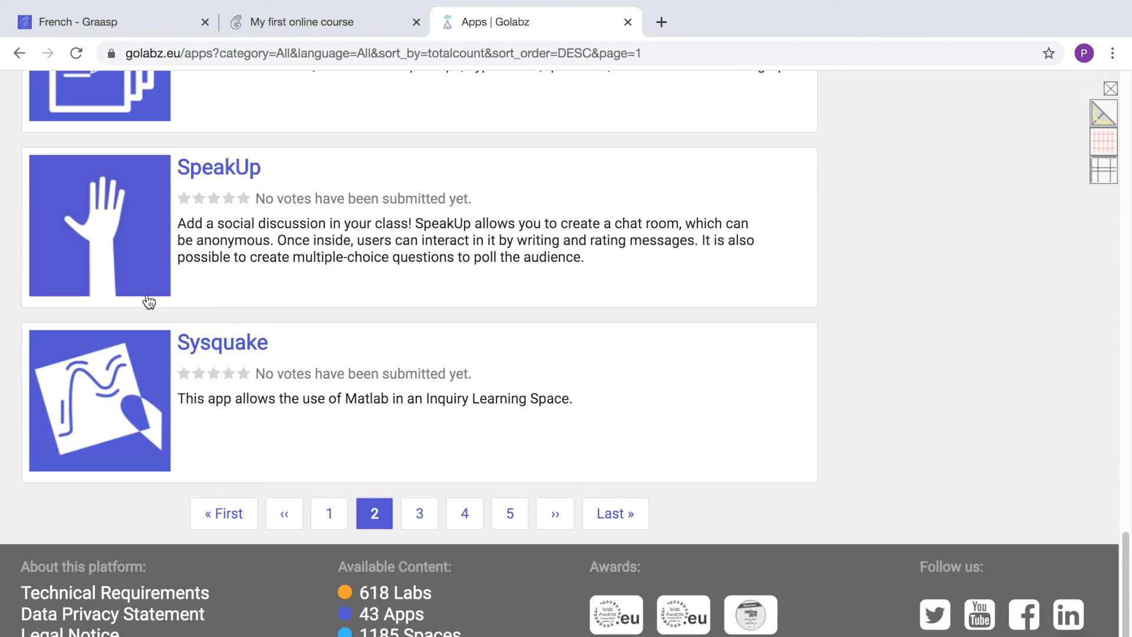